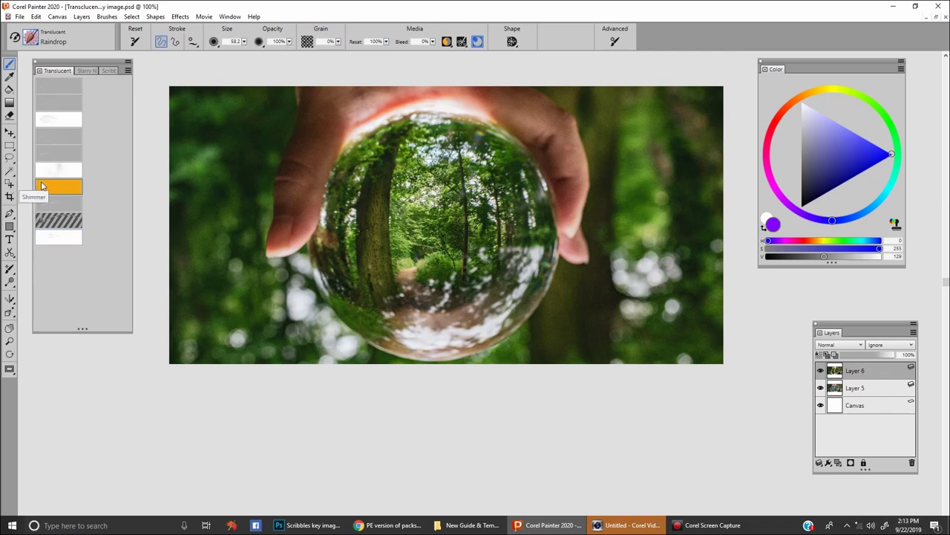
Hide Layer 6 to preview the painted effects on Layer 5, and show Layer 6 again
click(821, 371)
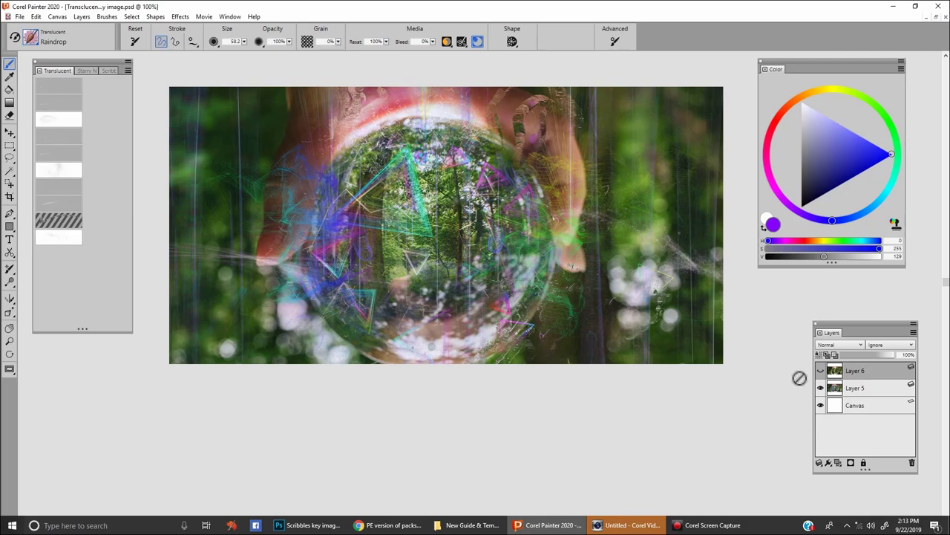
click(820, 371)
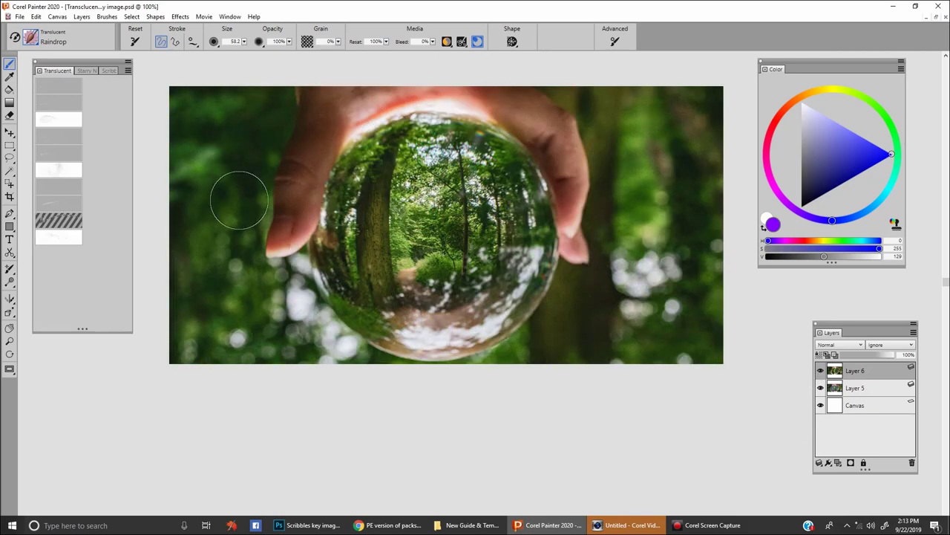
Try the Translucent Beam brush with test strokes on the lower half of the crystal ball, undoing each one
click(67, 91)
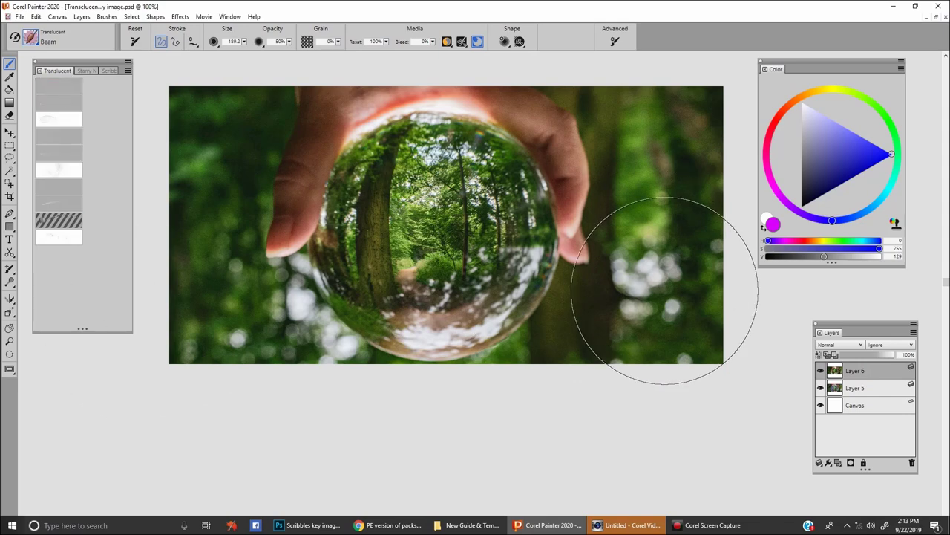
click(462, 309)
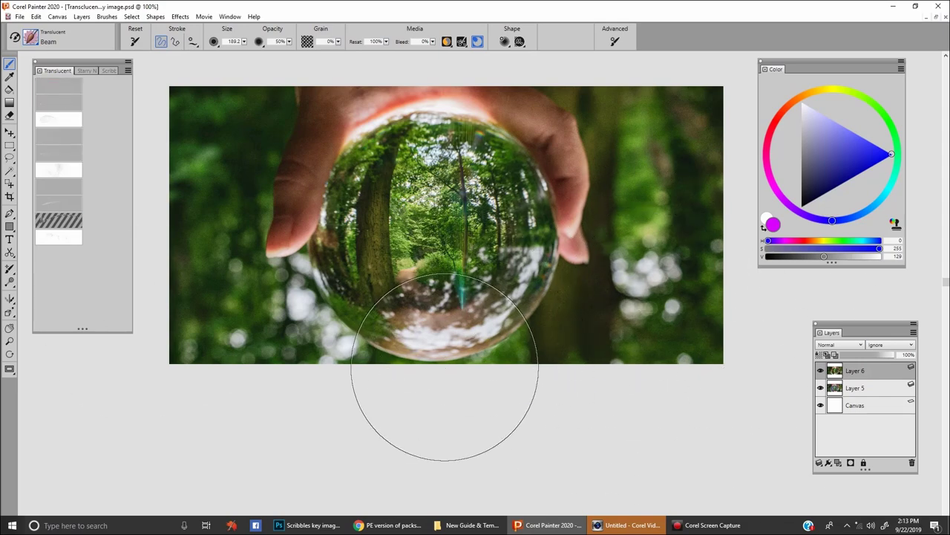
key(ctrl+z)
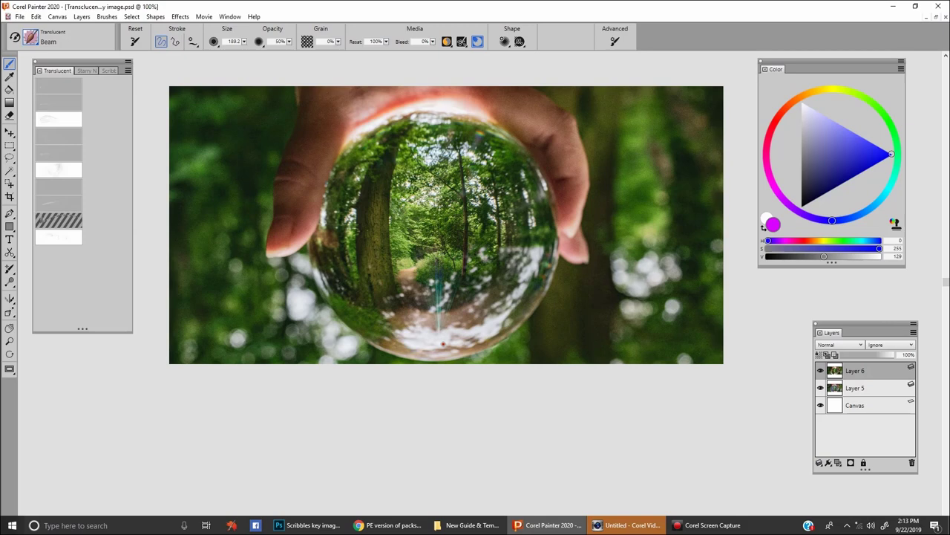
click(453, 344)
key(ctrl+z)
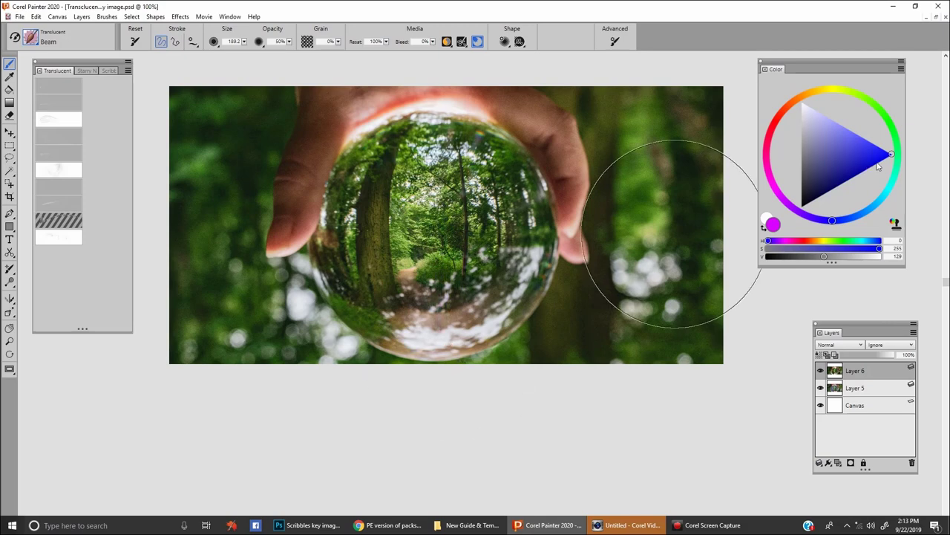
Try repeated Beam strokes over the tree trunk and blurred foliage beside the hand, undoing each one
click(620, 312)
key(ctrl+z)
click(615, 355)
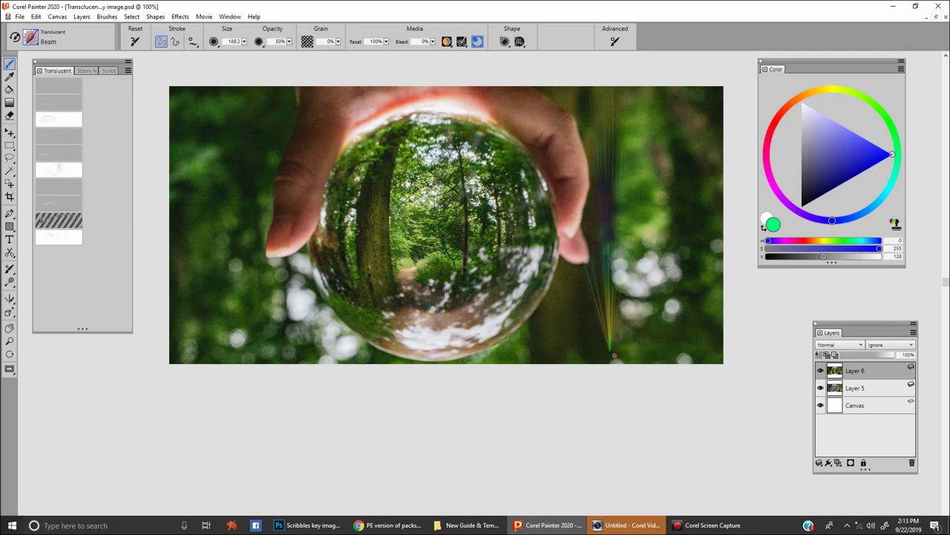
key(ctrl+z)
click(632, 291)
key(ctrl+z)
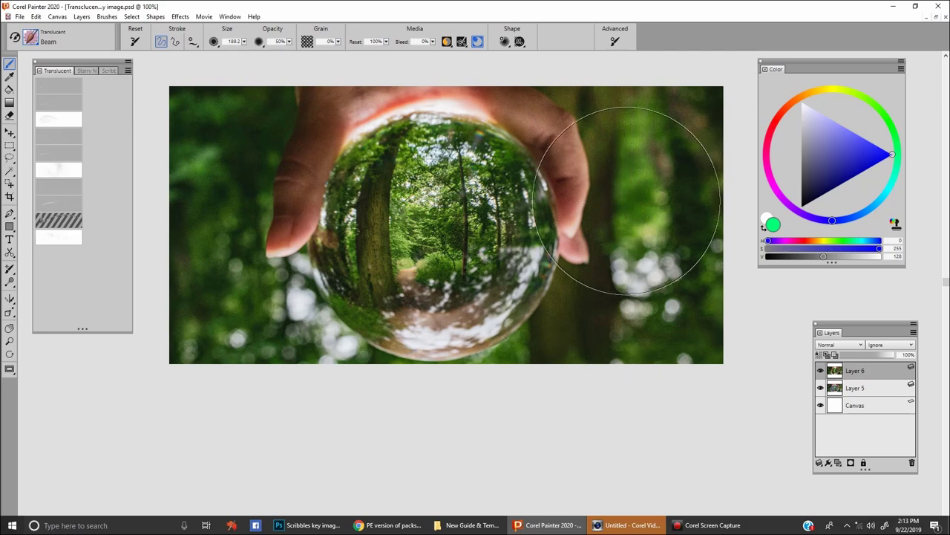
click(638, 278)
key(ctrl+z)
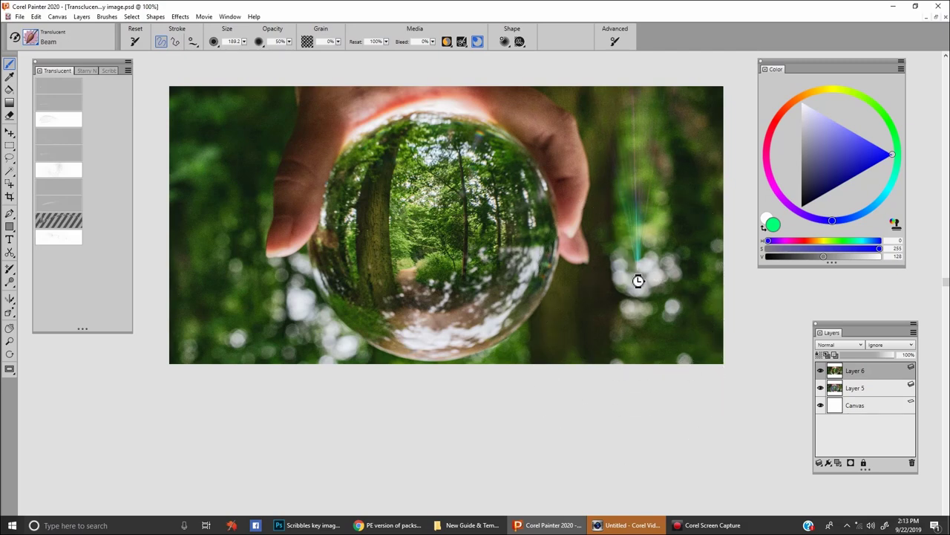
click(637, 278)
key(ctrl+z)
click(670, 298)
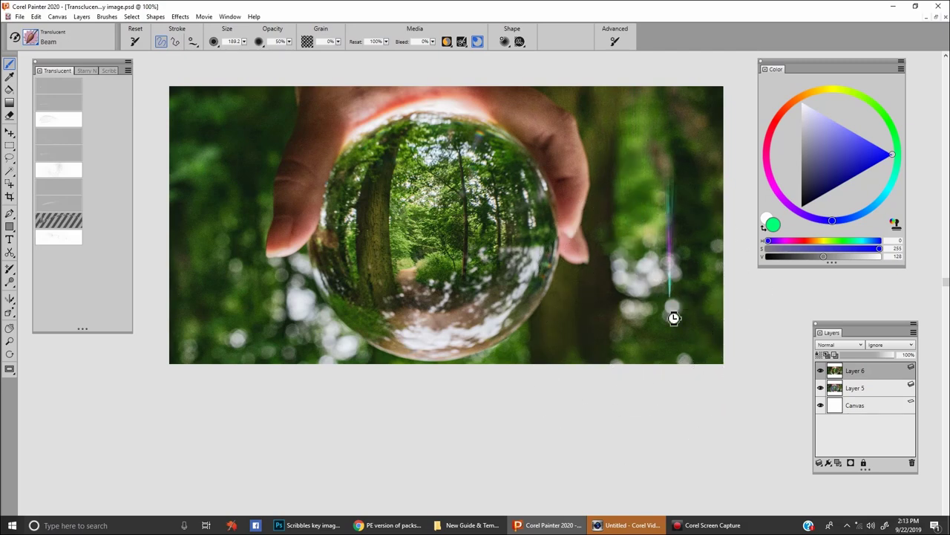
key(ctrl+z)
drag(666, 249, 674, 311)
key(ctrl+z)
Try Beam strokes at brush sizes 100.4 and 342.3 over the background beside the hand, and undo them all
drag(658, 274, 667, 323)
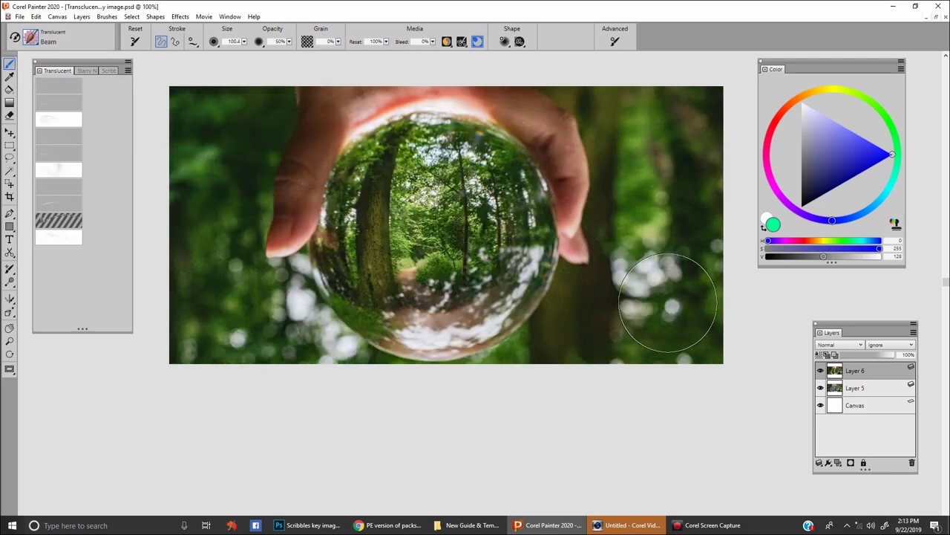
click(668, 302)
click(684, 266)
drag(600, 249, 655, 410)
click(622, 344)
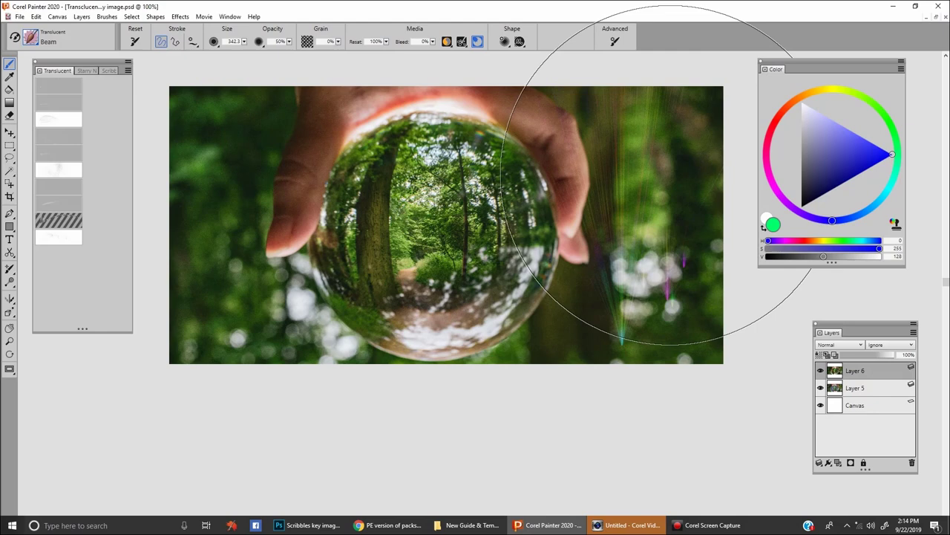
key(ctrl+z)
key(ctrl+z)
key(ctrl+z)
key(ctrl+z)
key(ctrl+z)
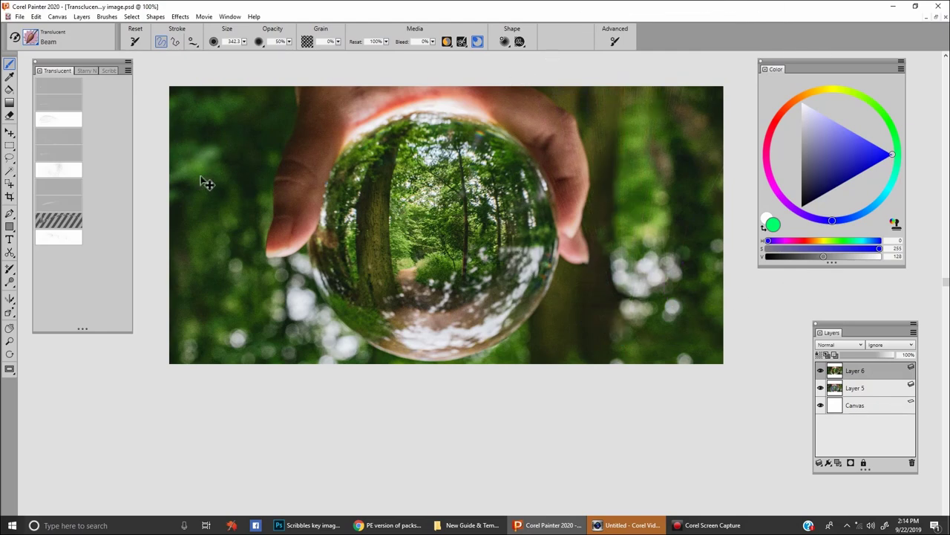
Try the Translucent Glass brush inside the crystal ball, first at size 62.4 and with smaller shards at about 39, undoing unwanted strokes
click(53, 108)
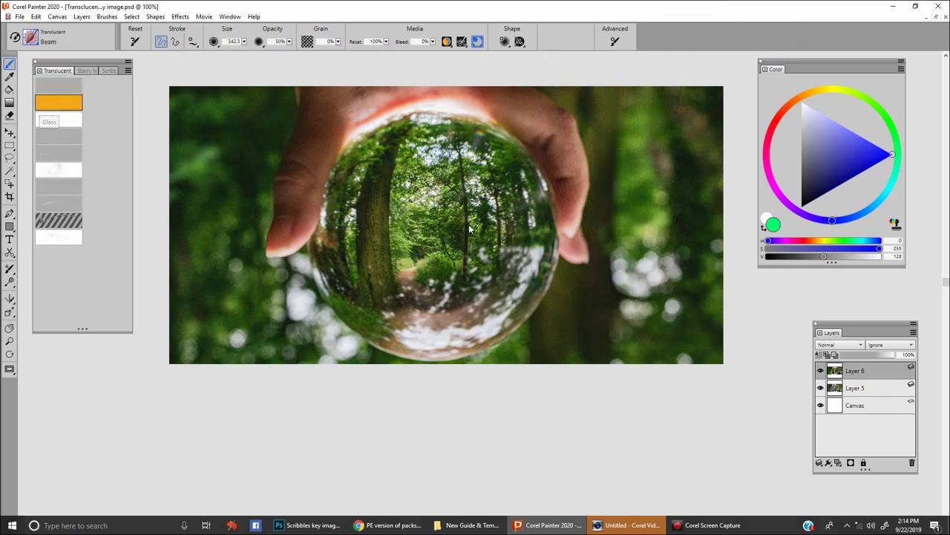
drag(494, 268, 410, 176)
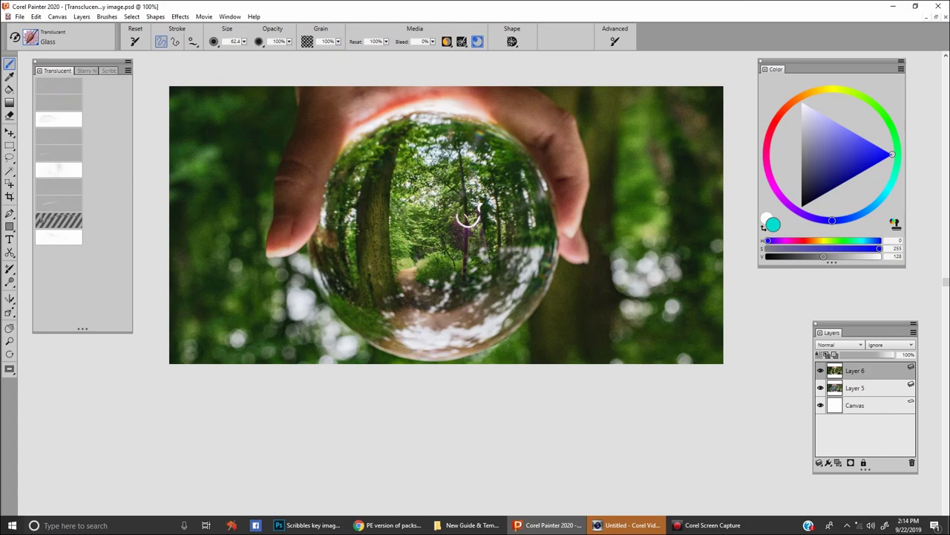
key(ctrl+z)
mouse_move(474, 247)
mouse_down()
mouse_move(479, 282)
mouse_move(487, 204)
mouse_up()
drag(488, 277, 552, 188)
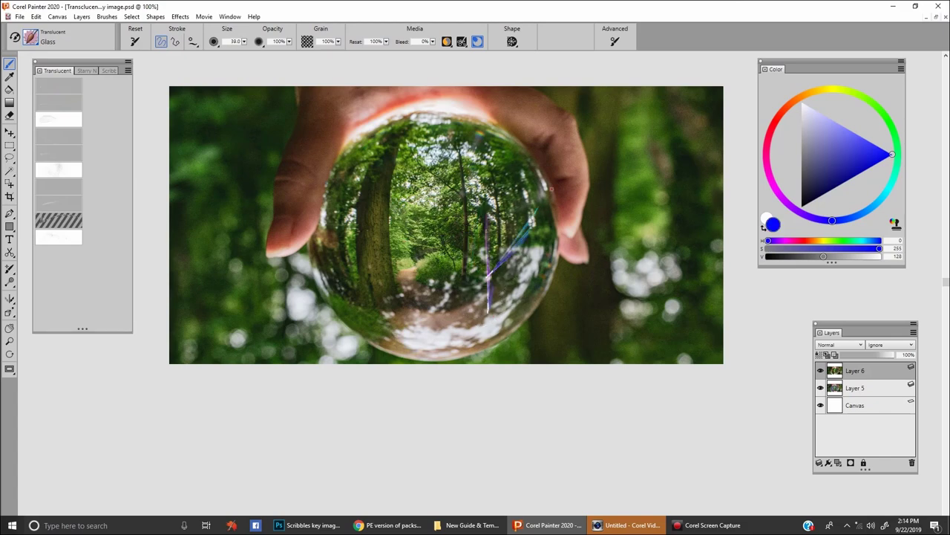
key(ctrl+z)
drag(488, 267, 526, 210)
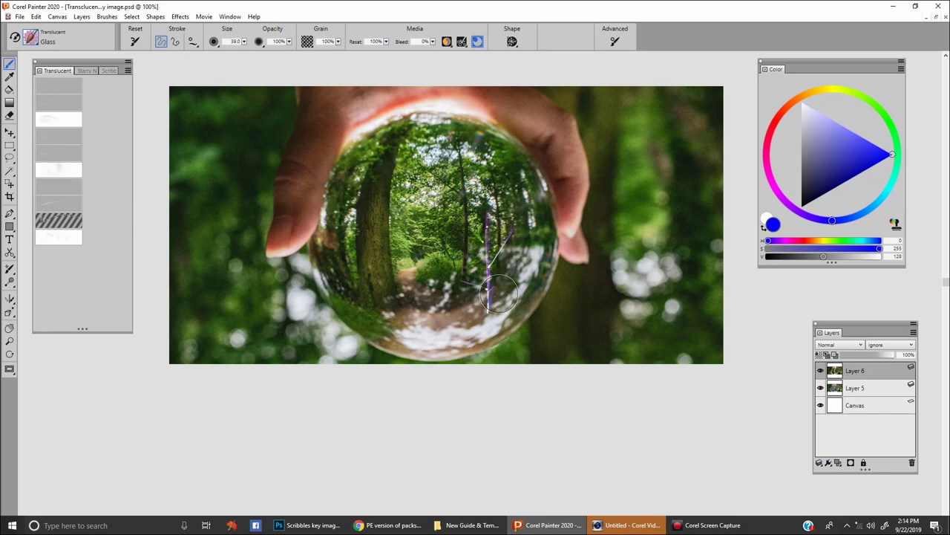
drag(474, 322, 546, 260)
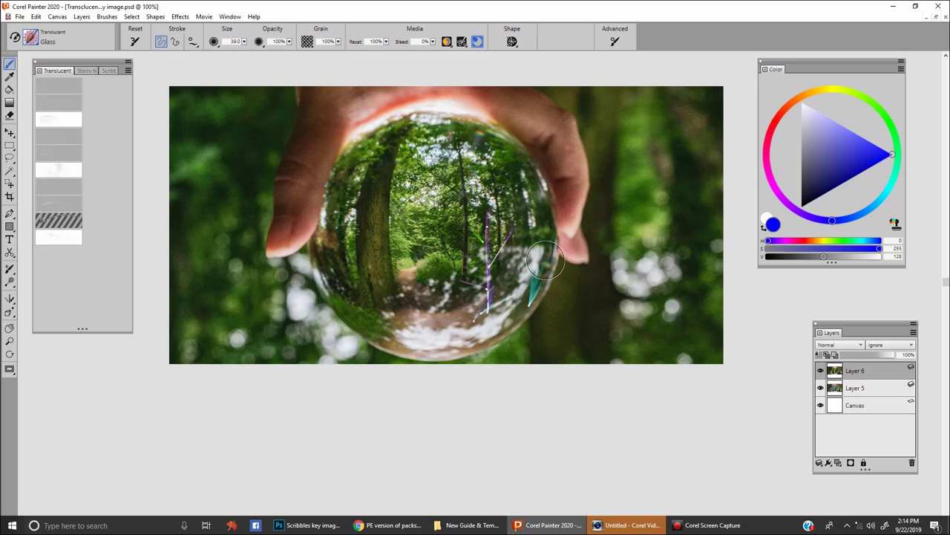
key(ctrl+z)
Try small Glass shards in a muted blue at size 14.1 along the ball's edges, and undo all the Glass strokes
click(821, 144)
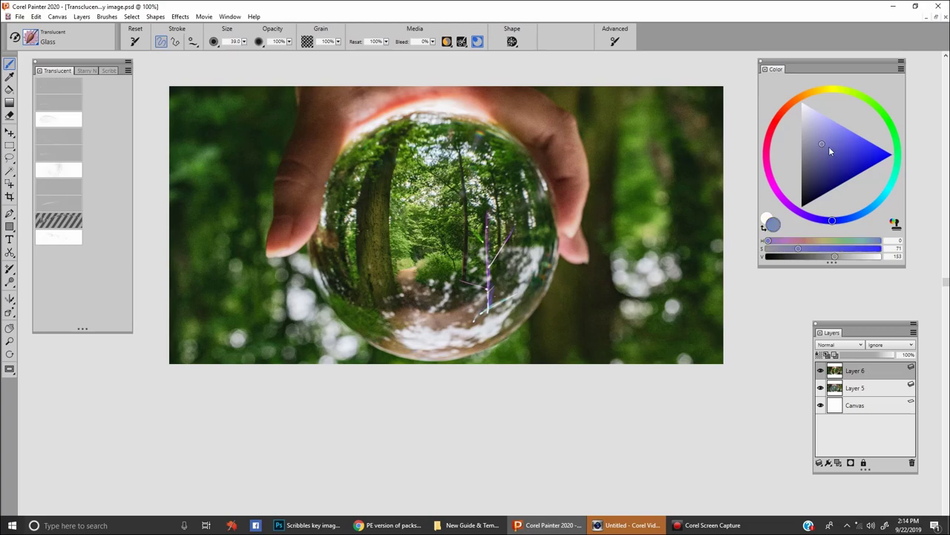
click(824, 142)
mouse_move(320, 285)
mouse_down()
mouse_move(350, 292)
mouse_move(331, 303)
mouse_move(359, 293)
mouse_up()
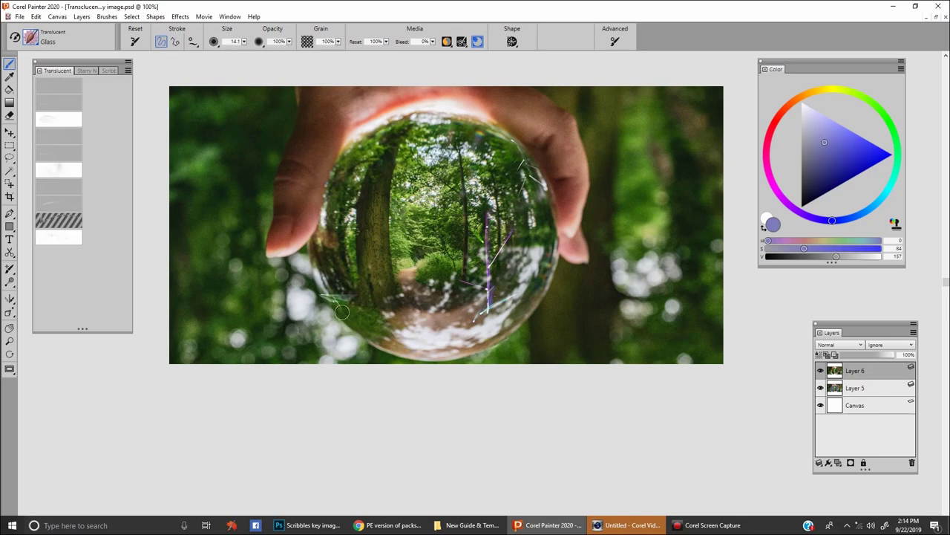
key(ctrl+z)
key(ctrl+z)
key(ctrl+z)
key(ctrl+z)
key(ctrl+z)
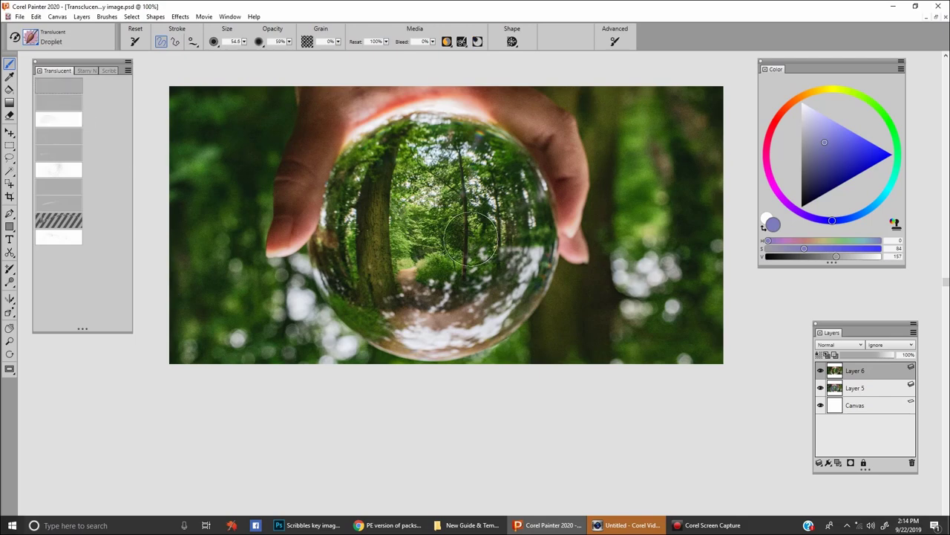
Paint muted blue-violet reflections along the upper side rims of the crystal ball with the Droplet brush, at sizes 15.7 and 11.0
mouse_move(471, 236)
mouse_down()
mouse_move(492, 237)
mouse_move(449, 223)
mouse_up()
key(ctrl+z)
mouse_move(533, 205)
mouse_down()
mouse_move(542, 205)
mouse_move(533, 205)
mouse_up()
click(840, 146)
drag(356, 240, 350, 234)
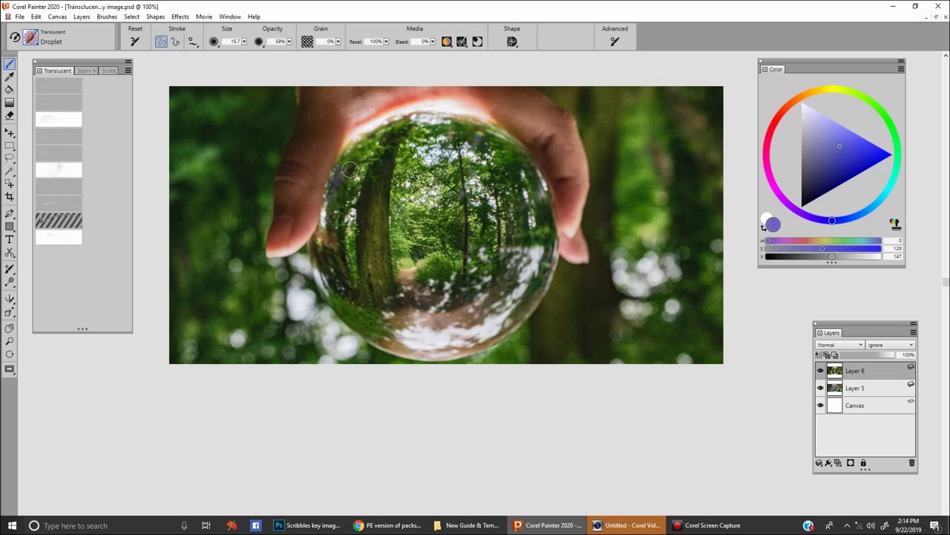
drag(346, 169, 360, 154)
key([)
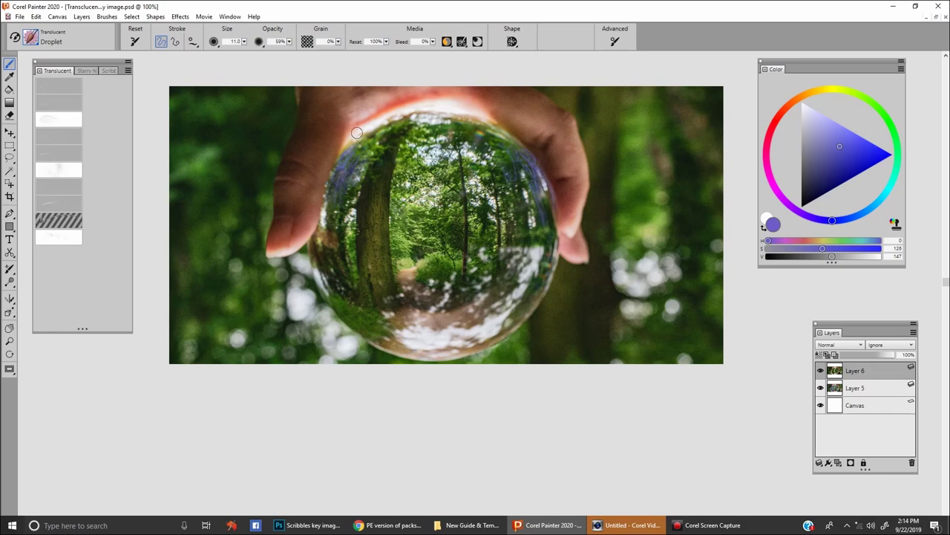
Sample green, grey and brown tones from the crystal ball and blend them along its rim with fine Droplet strokes
alt+click(375, 155)
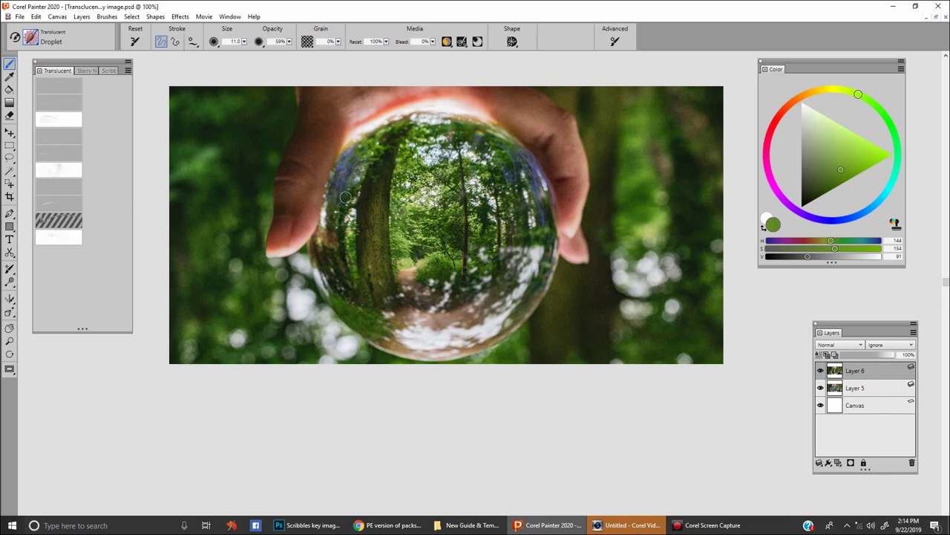
alt+click(543, 172)
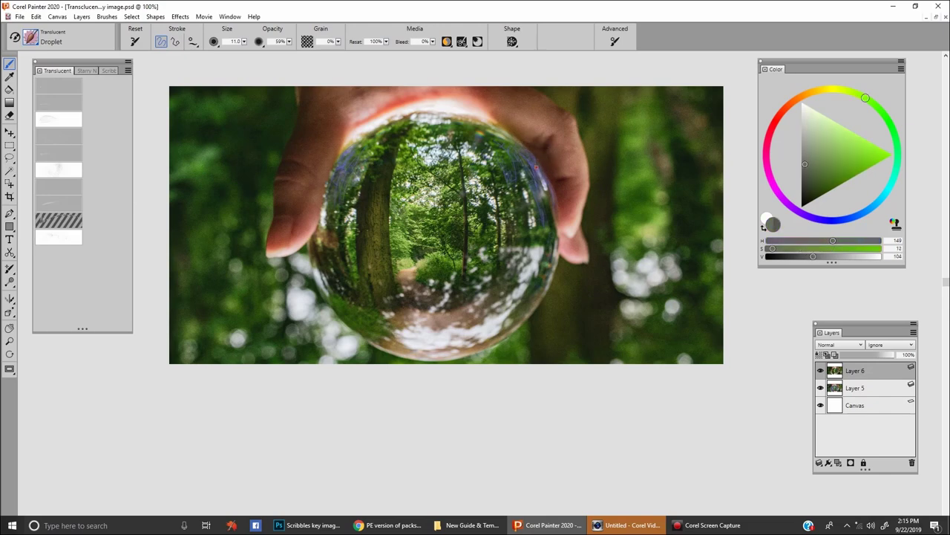
alt+click(521, 141)
drag(547, 175, 549, 179)
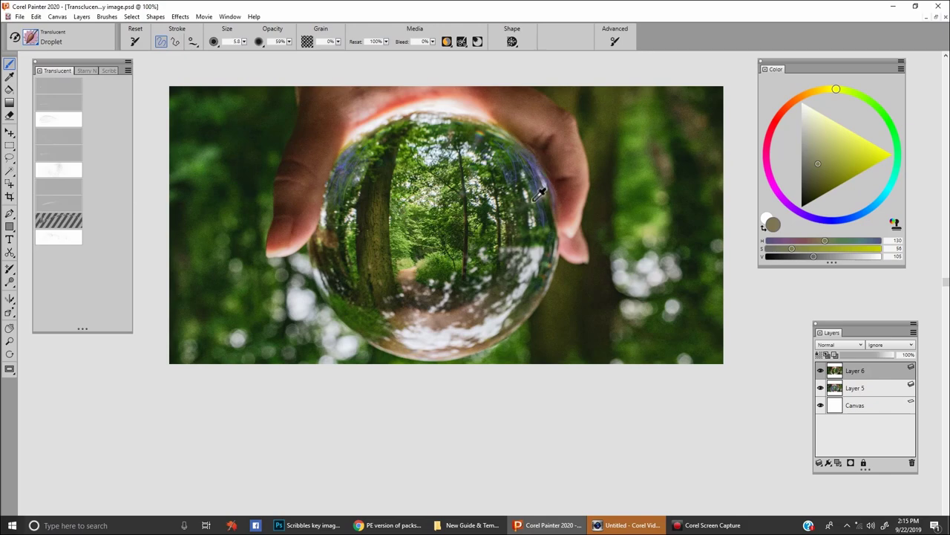
alt+click(534, 202)
drag(532, 209, 532, 218)
alt+click(530, 214)
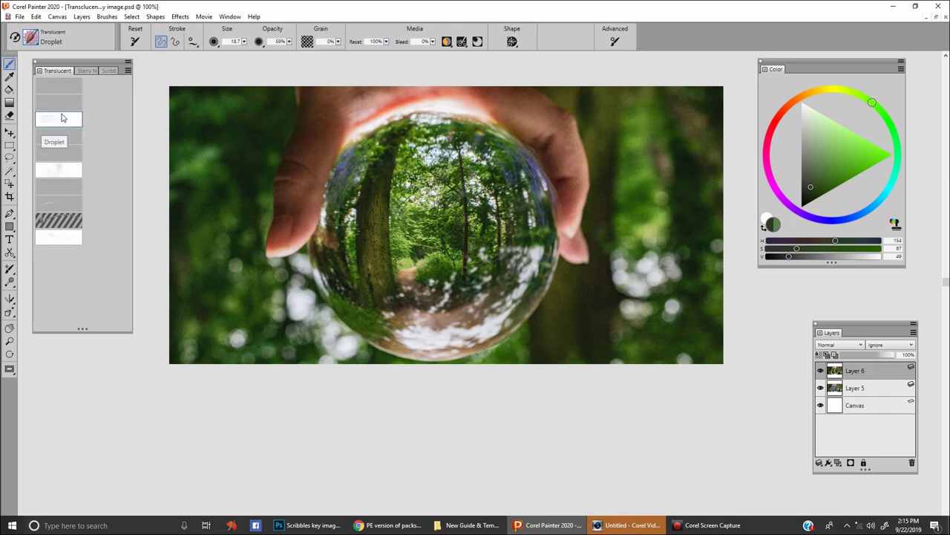
Paint fine strokes inside the crystal ball with the Translucent Oil brush, using a bright pink at size 7.8
click(59, 136)
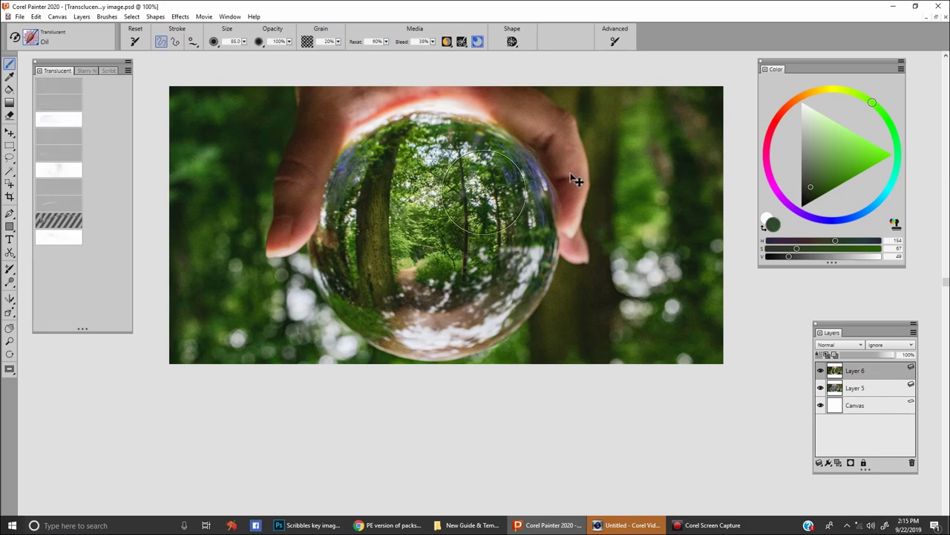
click(833, 182)
click(779, 117)
drag(778, 120, 768, 140)
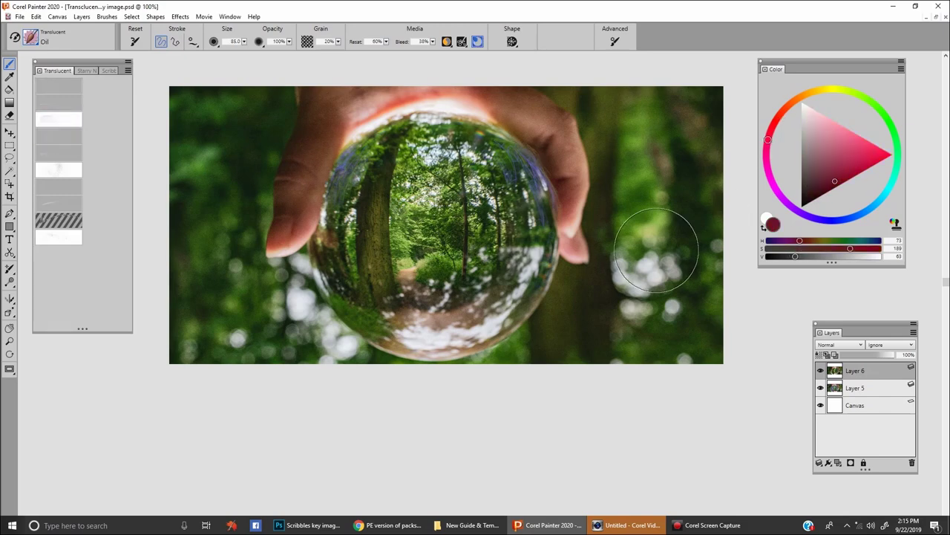
drag(448, 292, 460, 300)
drag(847, 158, 870, 157)
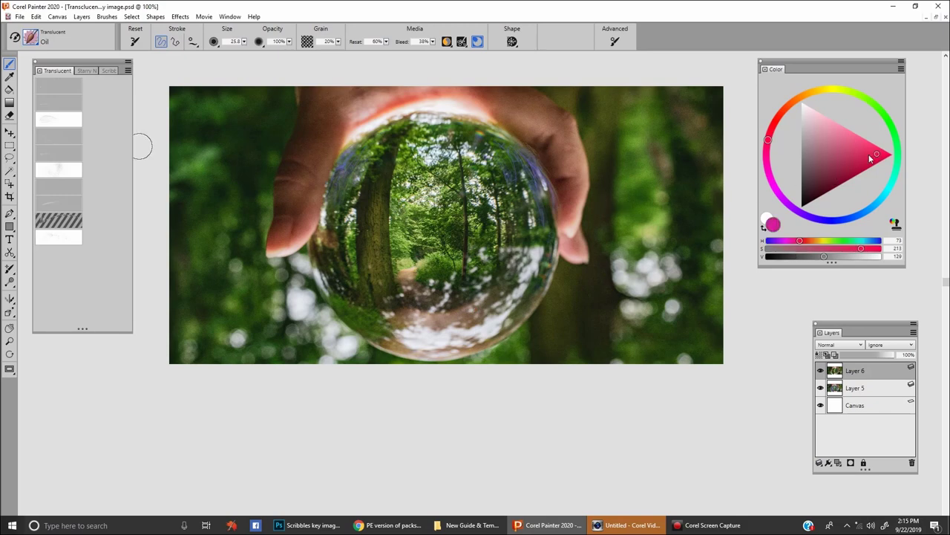
drag(484, 282, 481, 274)
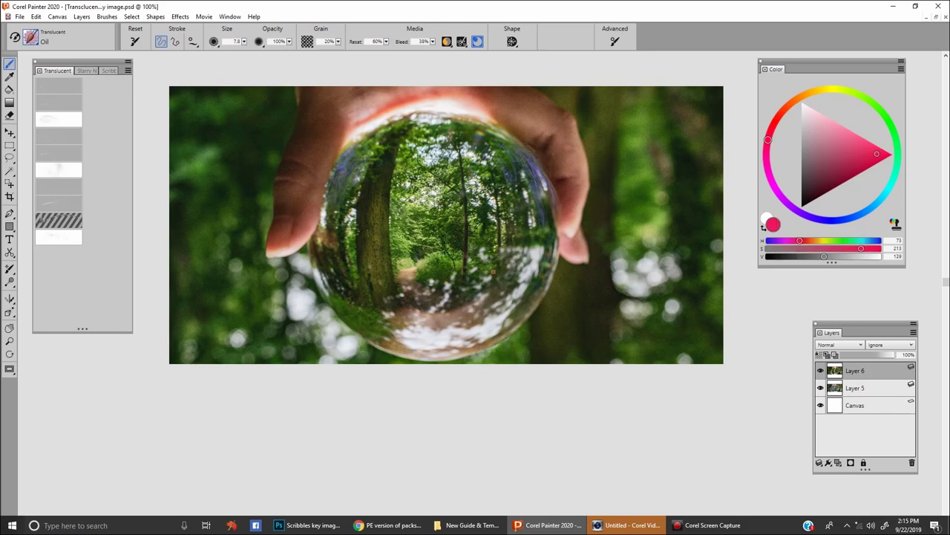
click(875, 152)
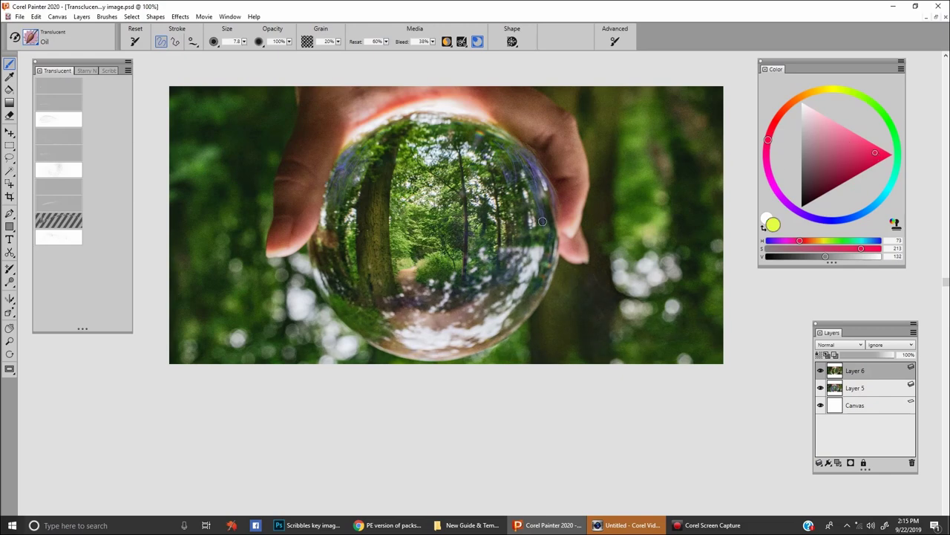
Enlarge the Oil brush to 14.4, choose a deep purple and paint strokes across the lower part of the crystal ball
click(854, 171)
drag(430, 268, 437, 268)
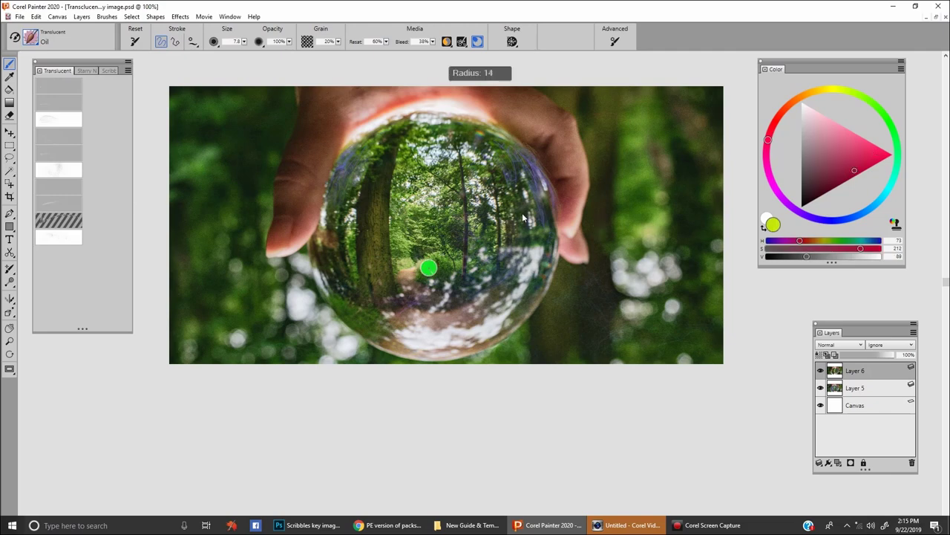
click(793, 207)
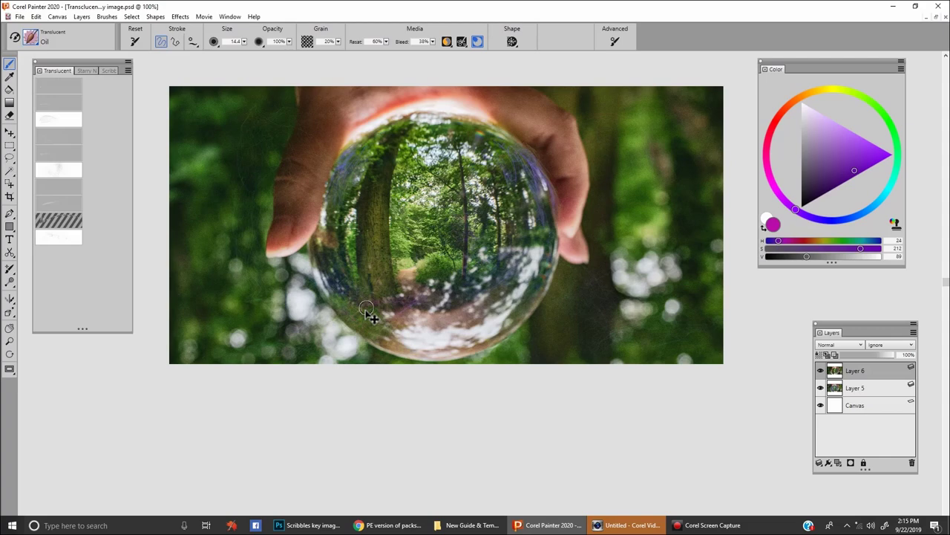
drag(366, 313, 372, 315)
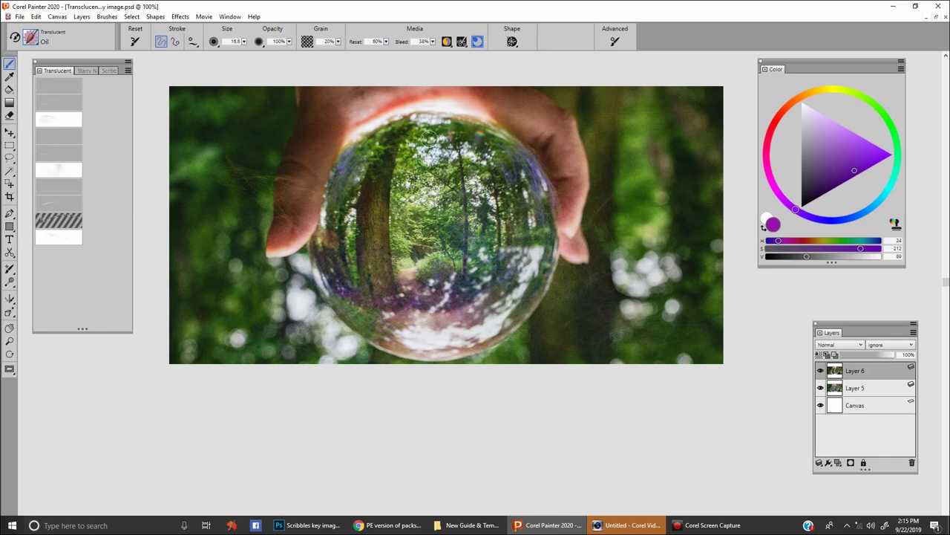
Paint further Oil strokes at size 16.6 through the lower middle and lower rim of the crystal ball
drag(445, 254, 458, 268)
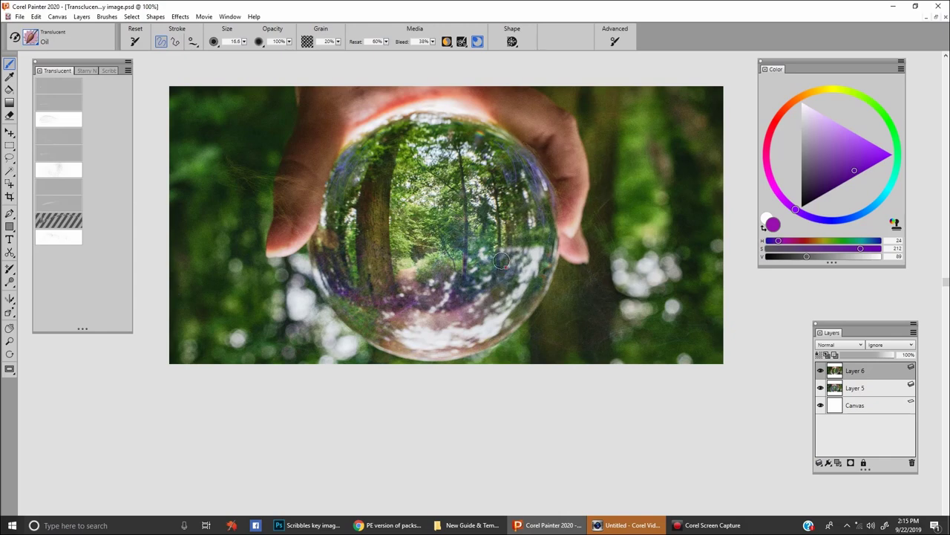
mouse_move(377, 328)
mouse_down()
mouse_move(376, 317)
mouse_move(366, 339)
mouse_up()
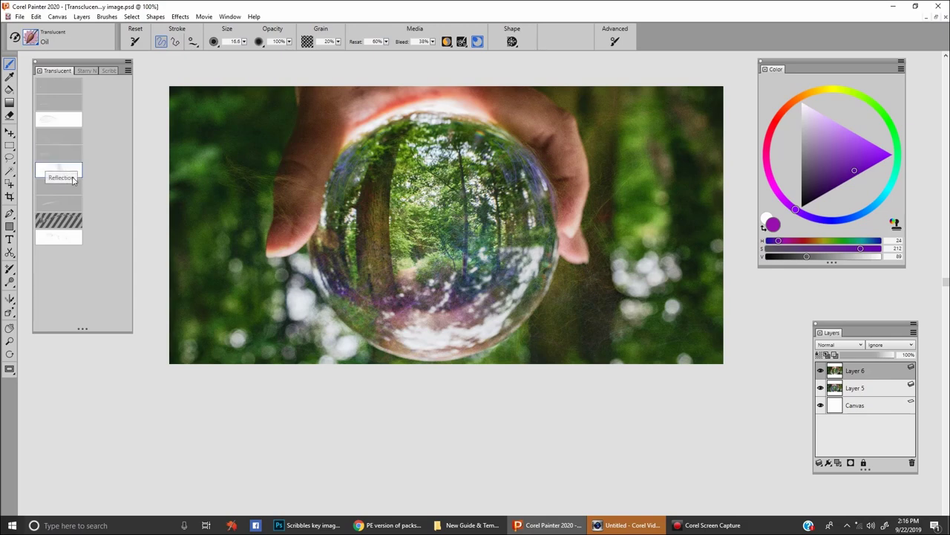
Paint vertical purple streaks down the forest to the right of the hand with the Raindrop brush at size 24.0
click(69, 154)
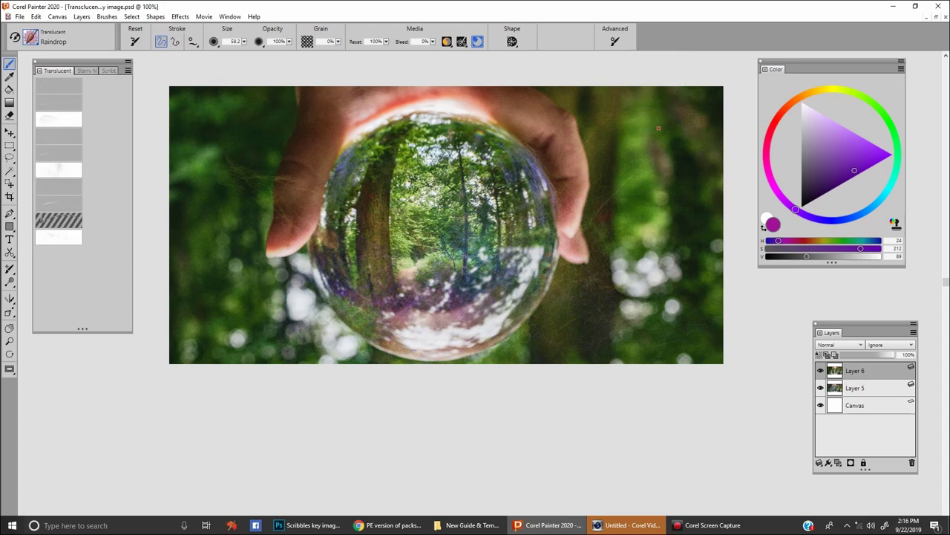
drag(673, 86, 670, 362)
drag(613, 116, 628, 117)
mouse_move(615, 88)
mouse_down()
mouse_move(609, 358)
mouse_move(641, 270)
mouse_move(643, 359)
mouse_up()
Choose softer, muted violets and add more vertical Raindrop streaks to the forest right of the hand
click(819, 160)
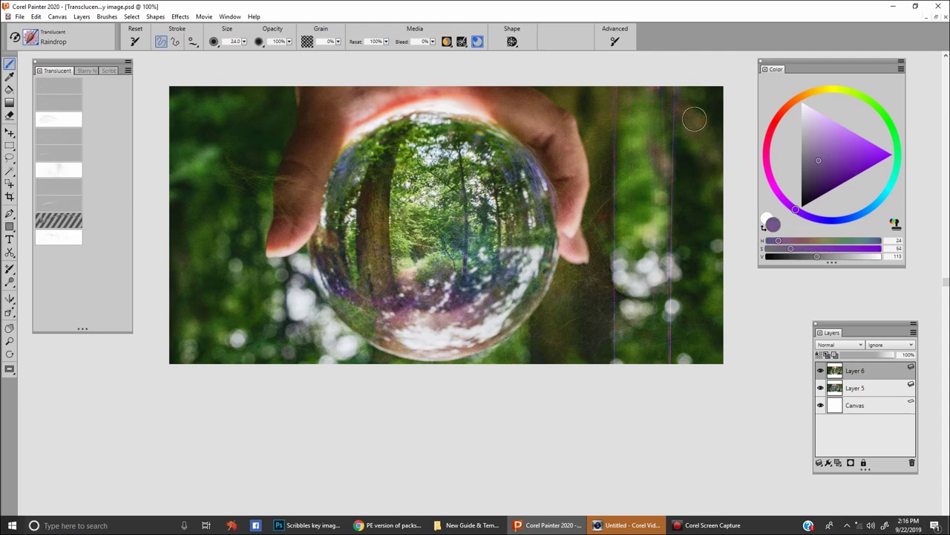
click(832, 158)
drag(708, 90, 704, 362)
drag(648, 90, 638, 364)
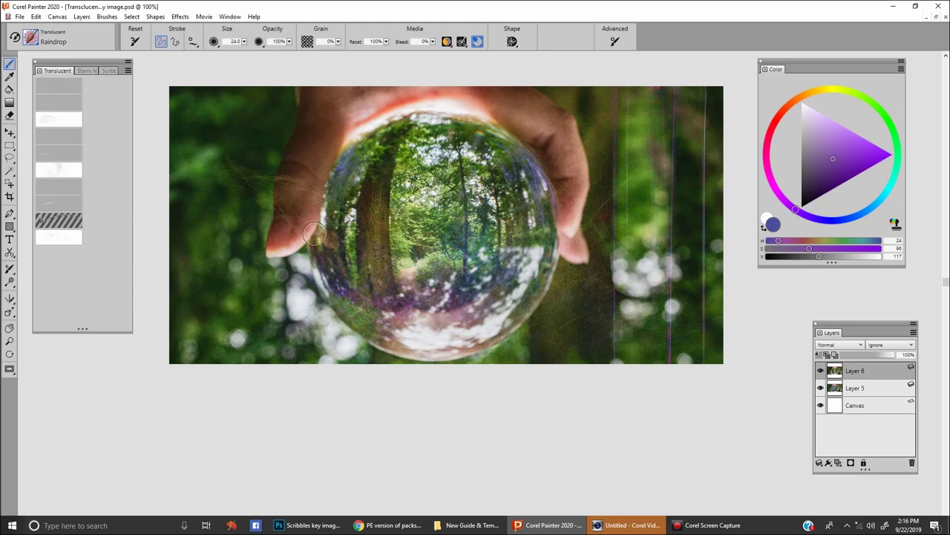
Paint vertical Raindrop streaks down the dark forest left of the hand and across the thumb, reducing the brush to size 21.5
drag(244, 41, 253, 43)
mouse_move(229, 112)
mouse_down()
mouse_move(213, 237)
mouse_move(249, 324)
mouse_up()
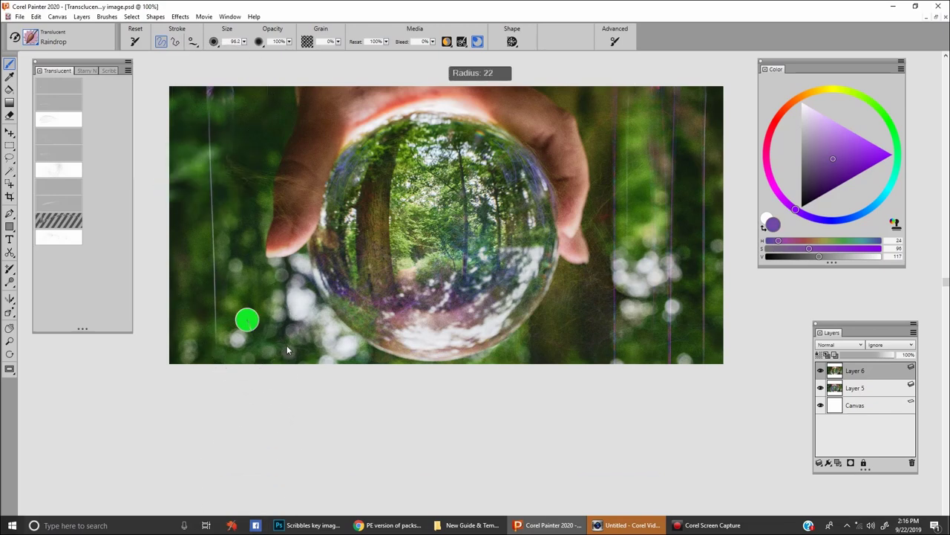
drag(294, 363, 285, 23)
drag(427, 90, 445, 293)
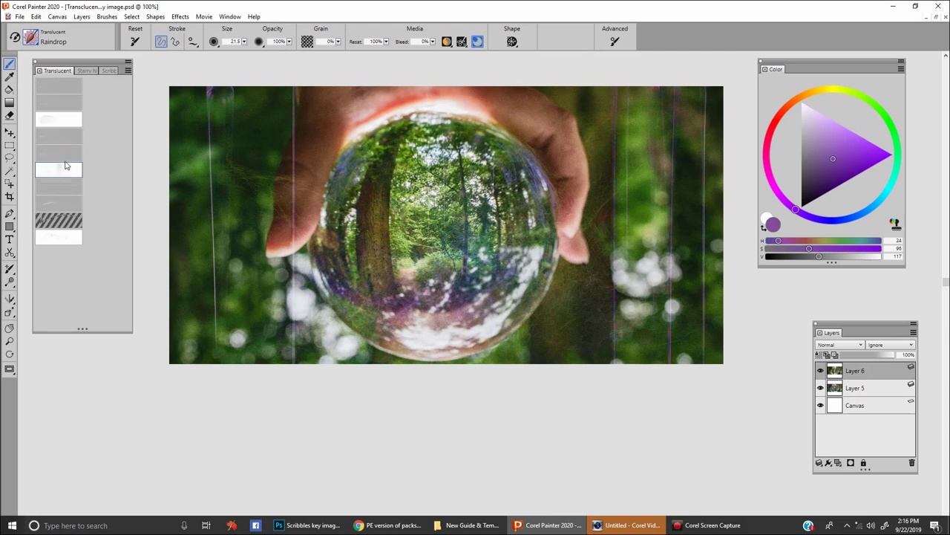
Sample dark tones from the ball's lower part and paint fine strokes there with the Reflection brush, reducing its size to 1.0
click(69, 170)
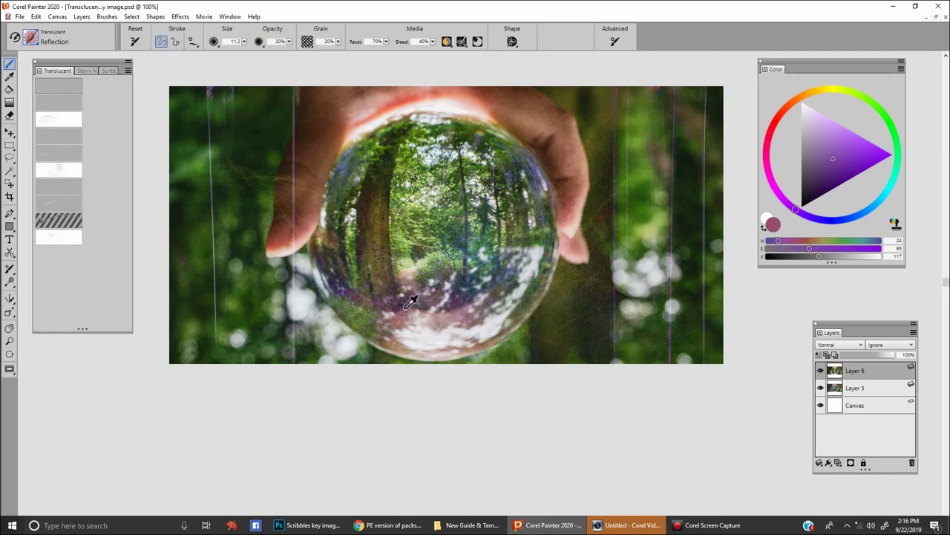
drag(399, 290, 426, 351)
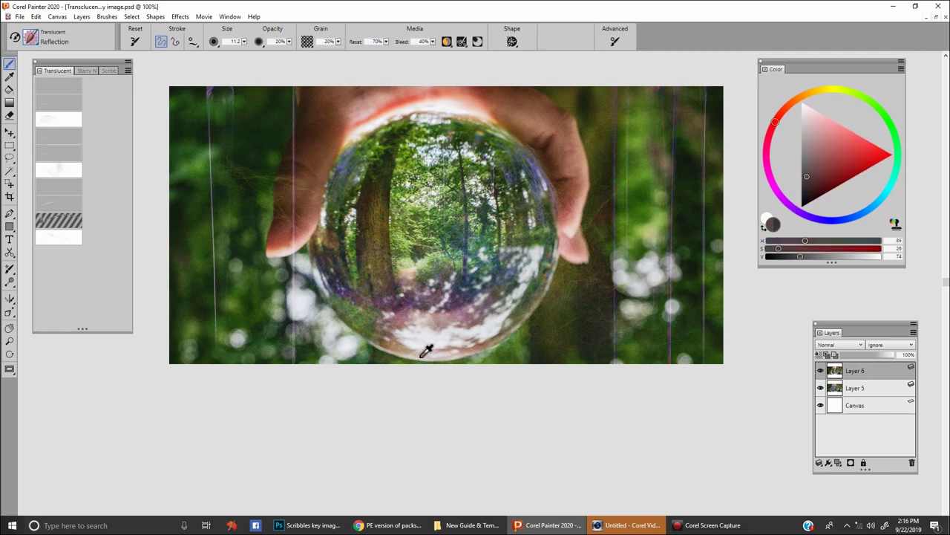
click(395, 300)
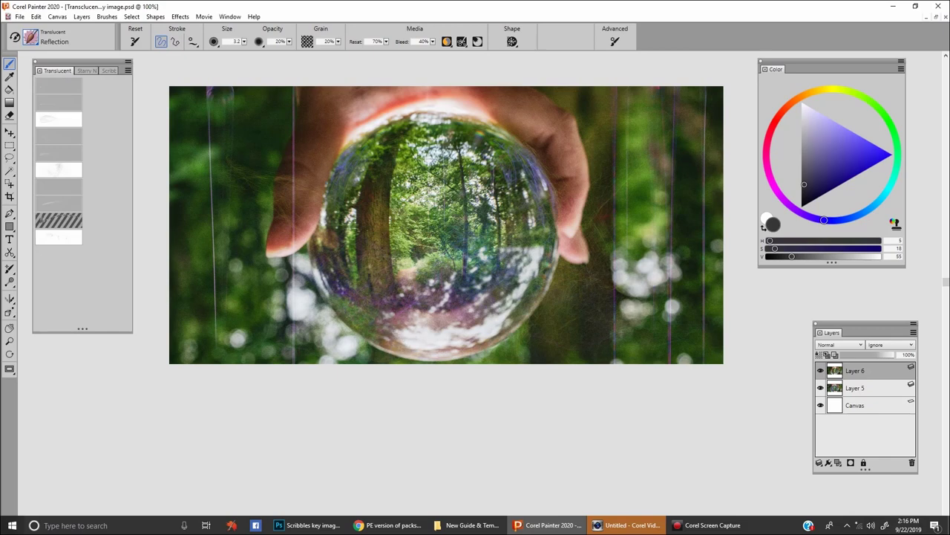
key([)
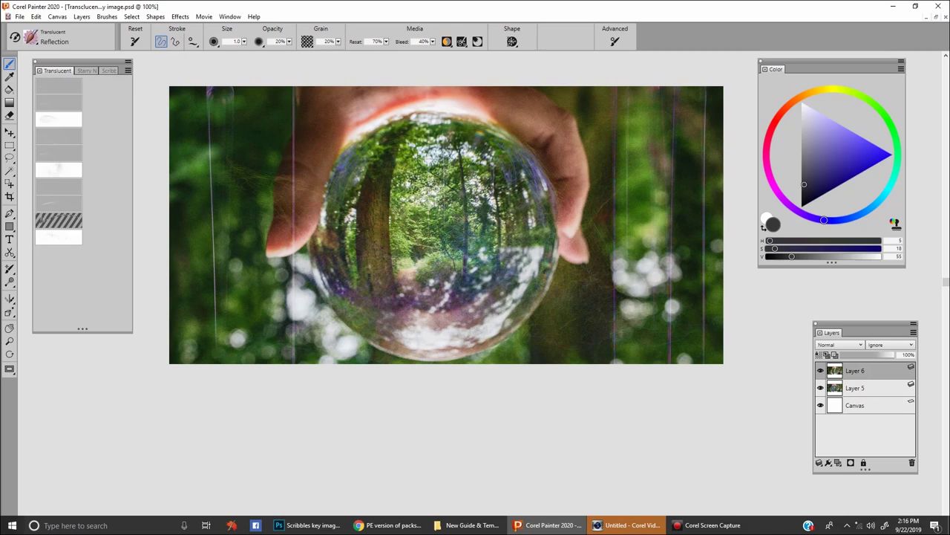
Scatter blue-violet to deep blue sparkles along the ball's upper right rim with the Shimmer brush at size 151.3
click(844, 151)
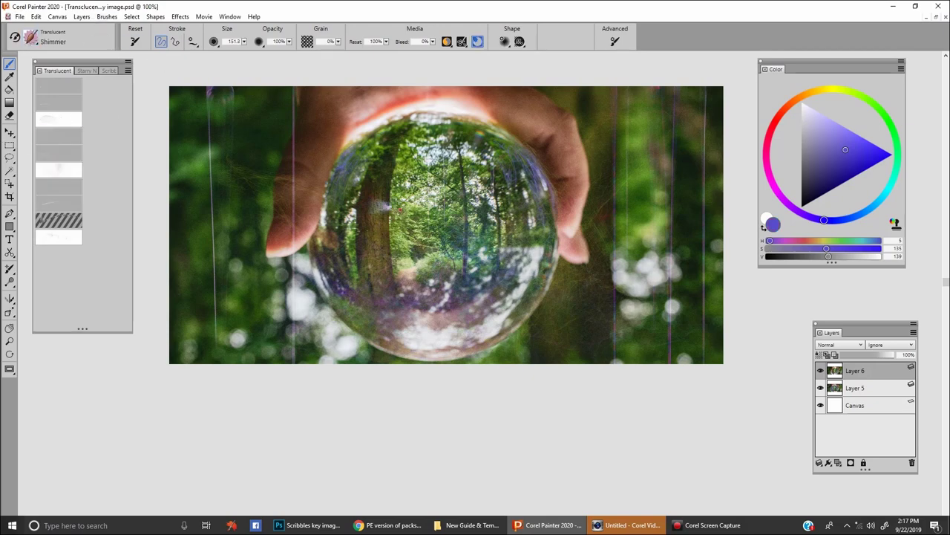
click(854, 141)
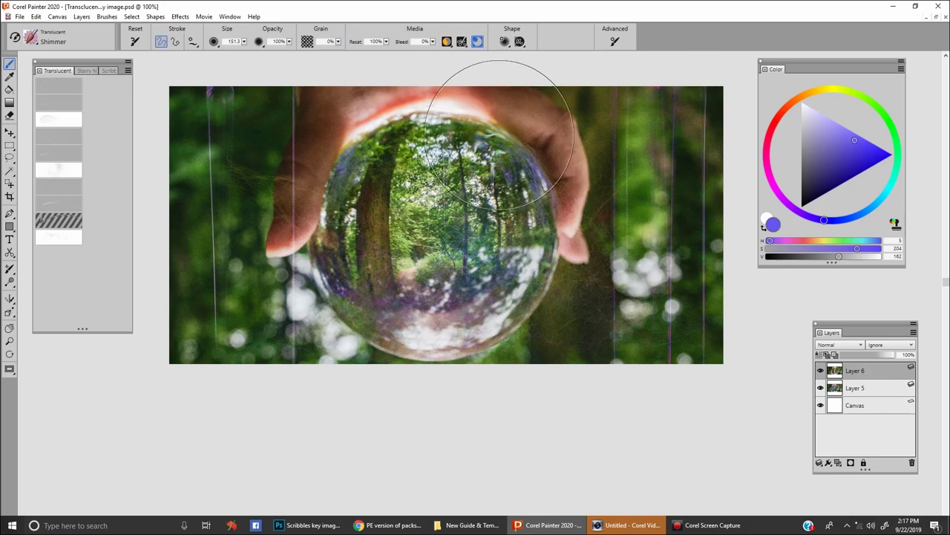
click(880, 160)
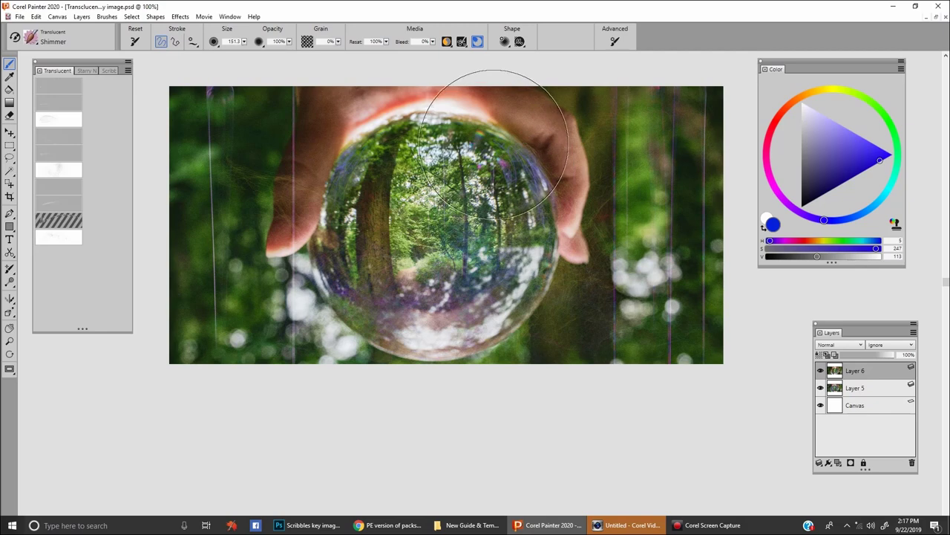
drag(490, 140, 484, 143)
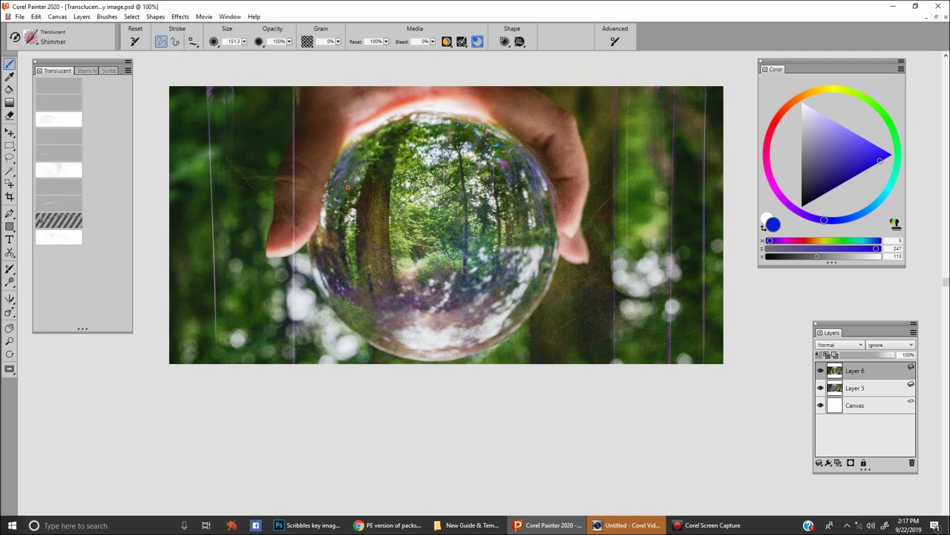
Add Shimmer sparkles along the ball's upper left and lower right rims, undoing and repainting one upper left stroke
drag(350, 180, 352, 177)
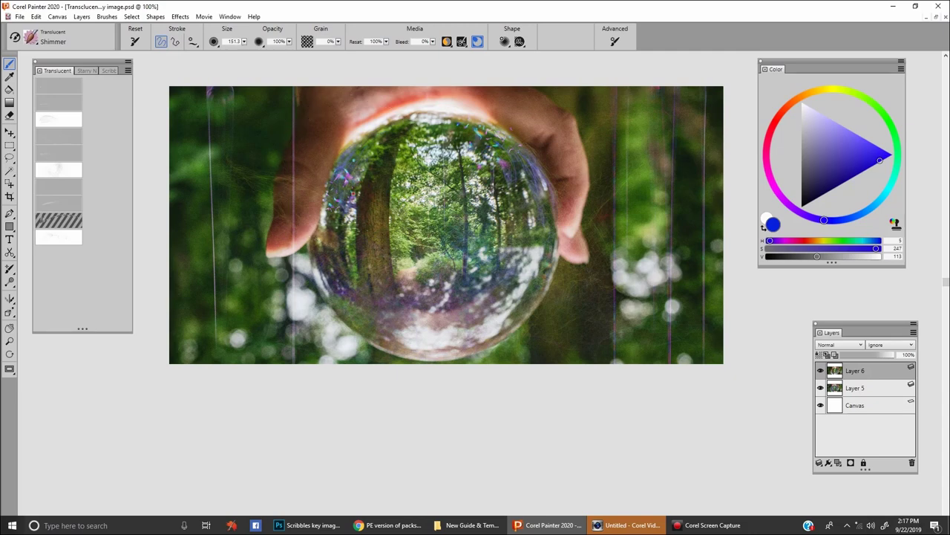
key(ctrl+z)
drag(360, 155, 358, 161)
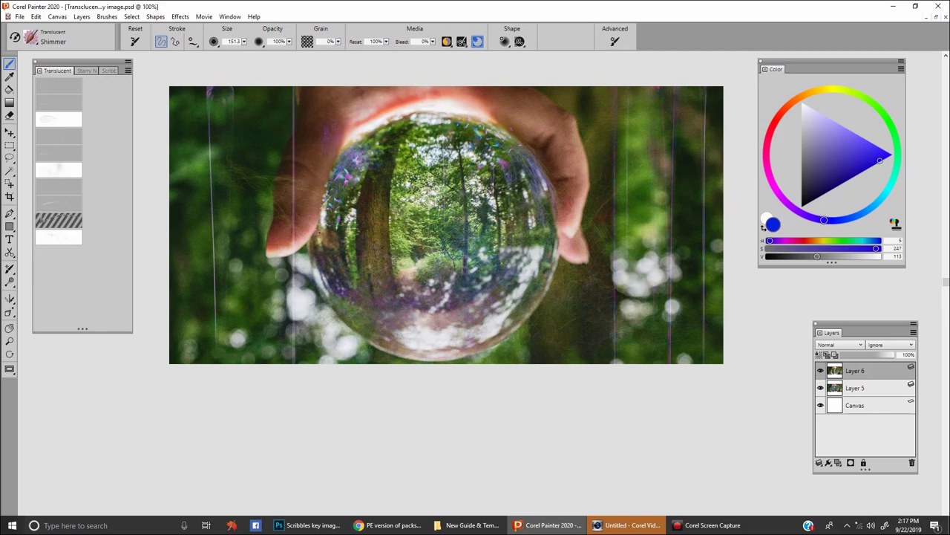
drag(542, 292, 539, 310)
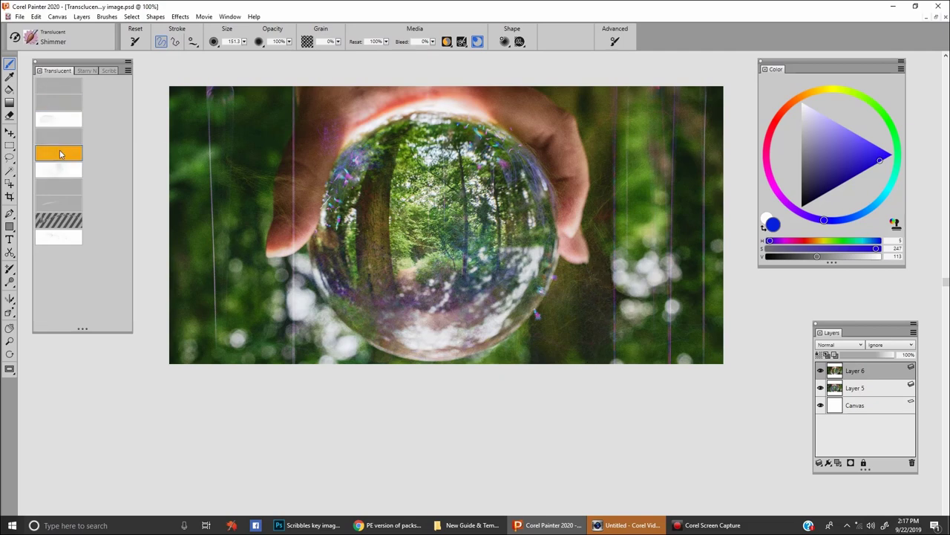
Paint pale grey-white highlights over the lower right part of the crystal ball with the Shiny brush at size 41.8
click(69, 202)
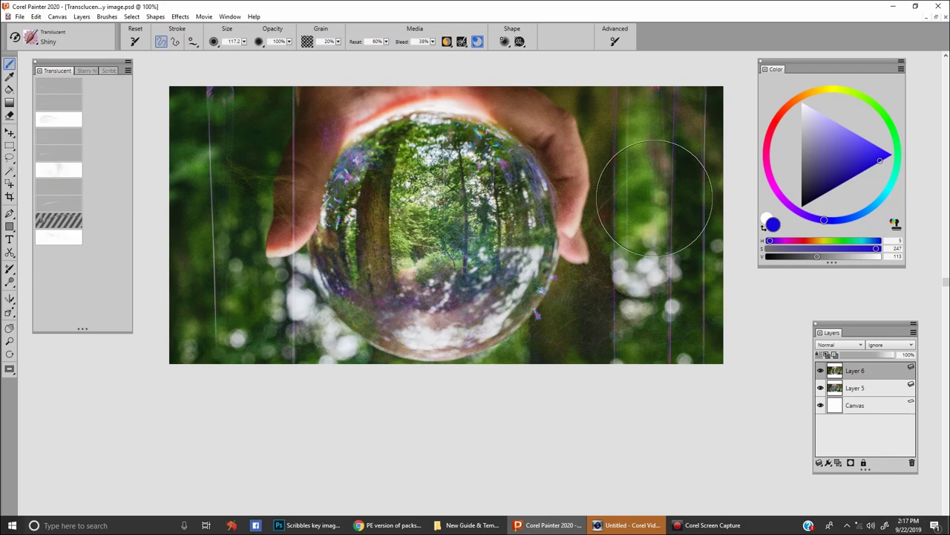
click(866, 139)
click(876, 129)
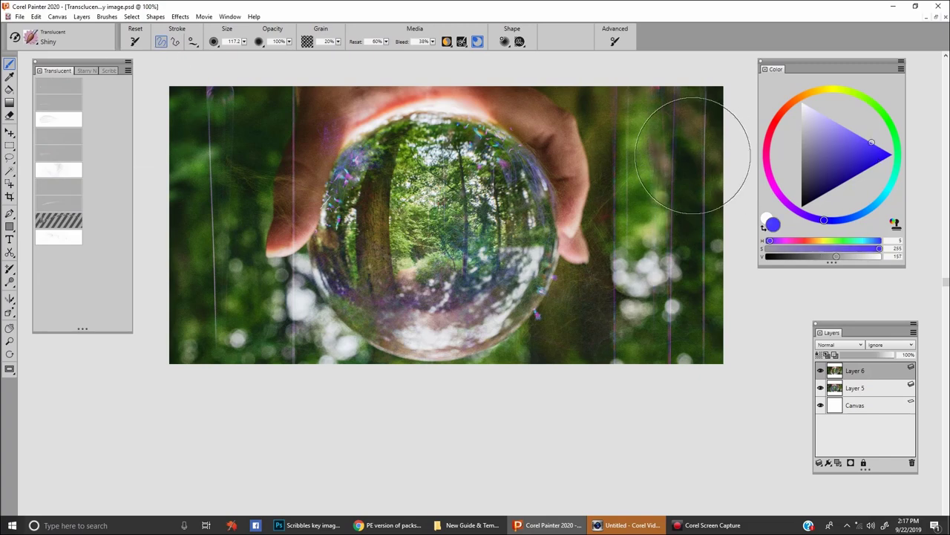
click(819, 108)
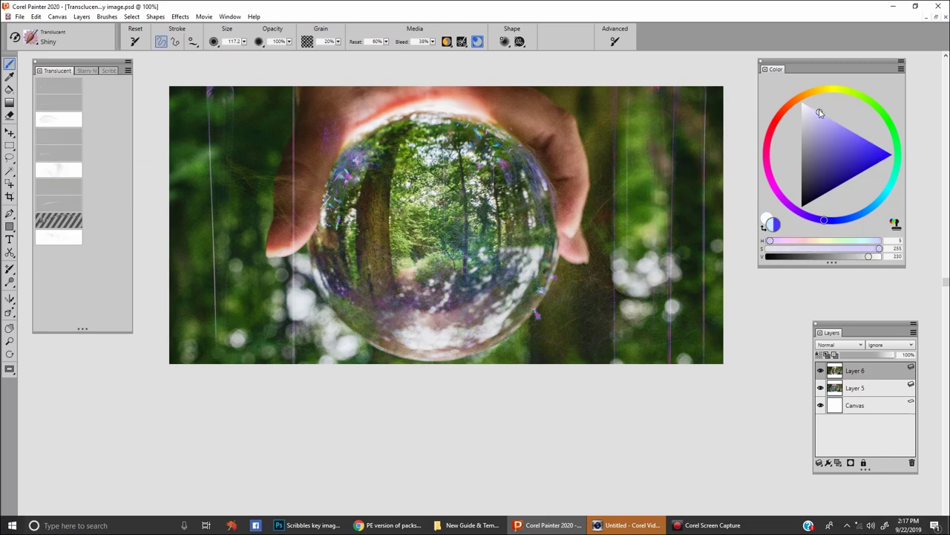
mouse_move(804, 106)
mouse_down()
mouse_move(789, 88)
mouse_move(811, 105)
mouse_up()
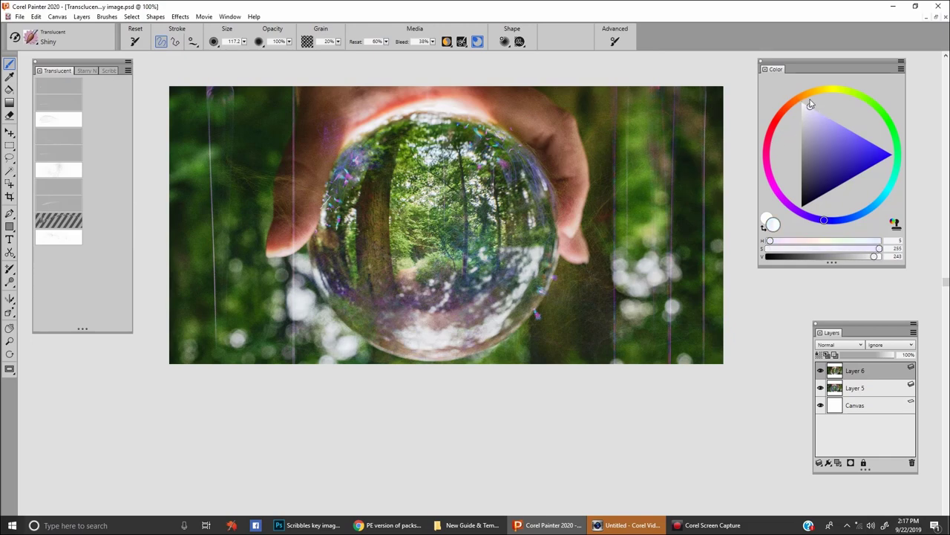
alt+click(535, 260)
mouse_move(528, 240)
mouse_down()
mouse_move(548, 243)
mouse_move(522, 257)
mouse_up()
alt+click(532, 252)
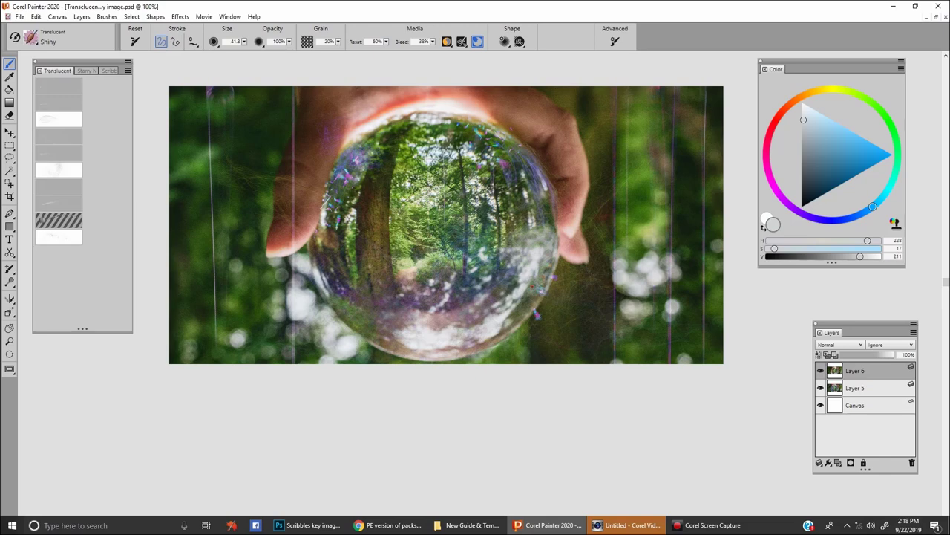
drag(533, 280, 512, 285)
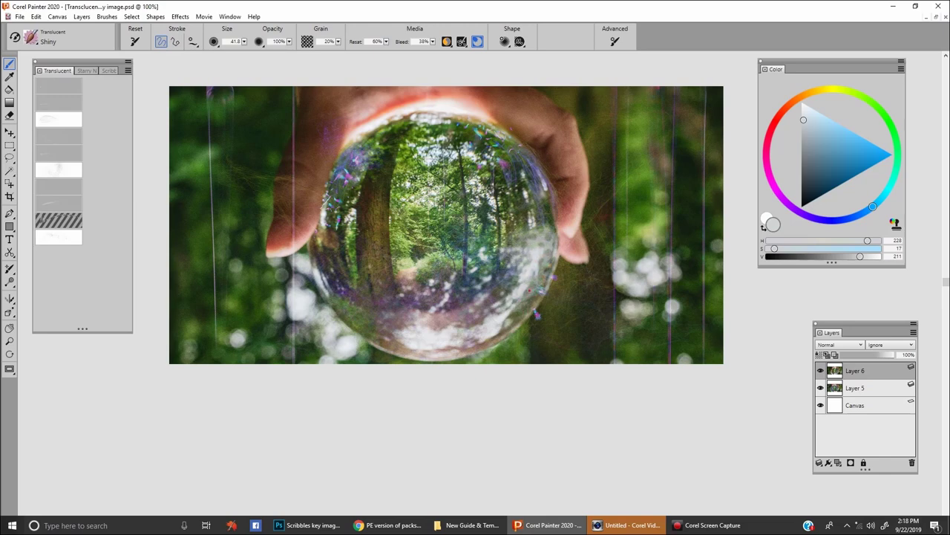
Try a light violet and a bright saturated blue with the Shiny brush, and undo the last strokes
drag(811, 125, 837, 123)
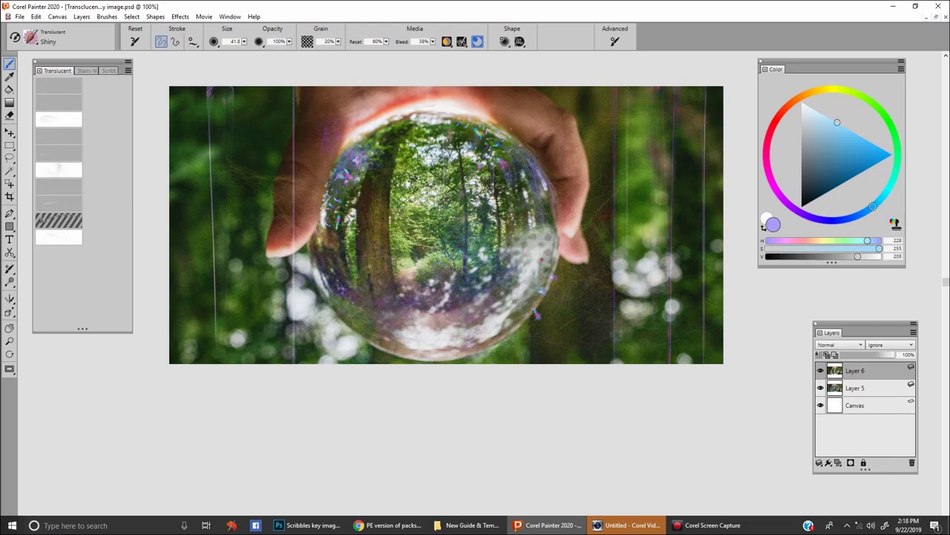
click(892, 154)
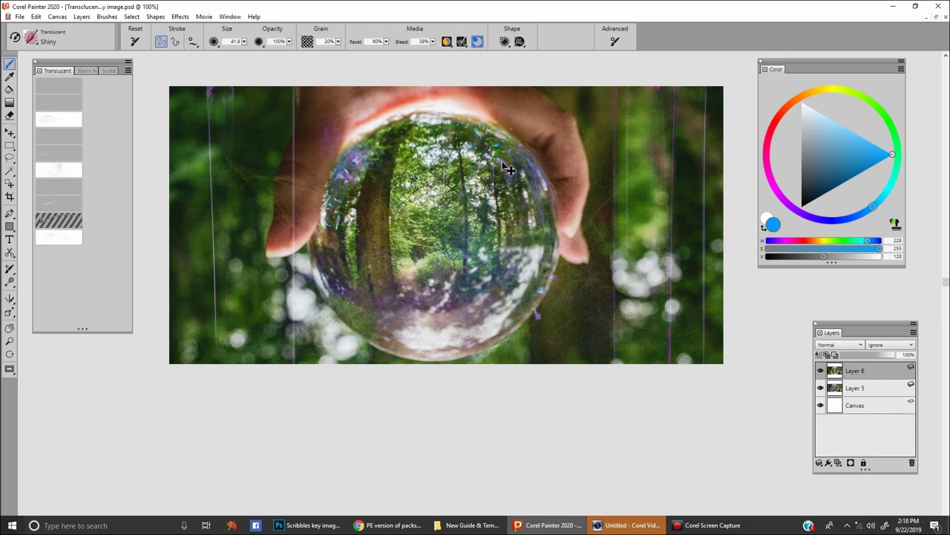
key(ctrl+z)
key(ctrl+z)
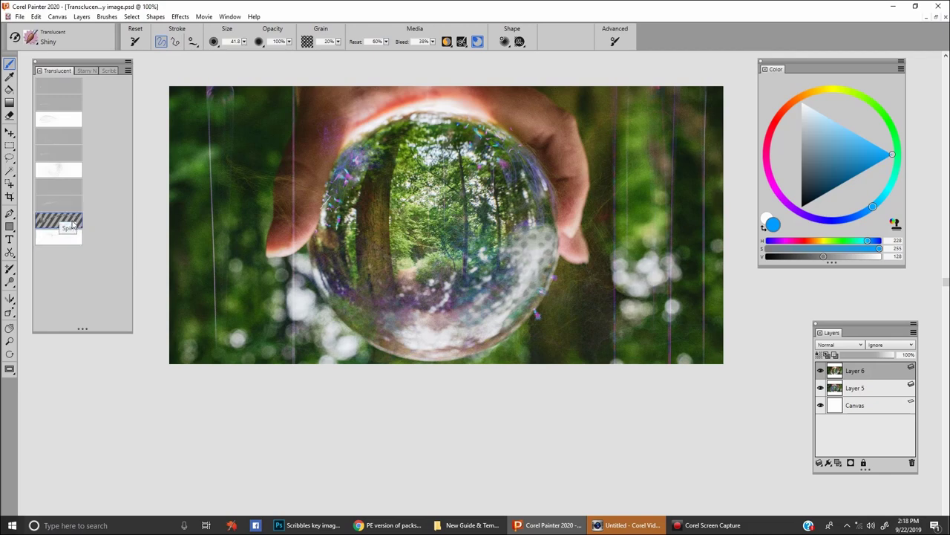
Try long strokes across the hand and crystal ball with the Spin brush at size 78.1, undoing each attempt
mouse_move(667, 179)
mouse_down()
mouse_move(637, 255)
mouse_move(567, 315)
mouse_up()
key(ctrl+z)
drag(673, 189, 591, 277)
key(ctrl+z)
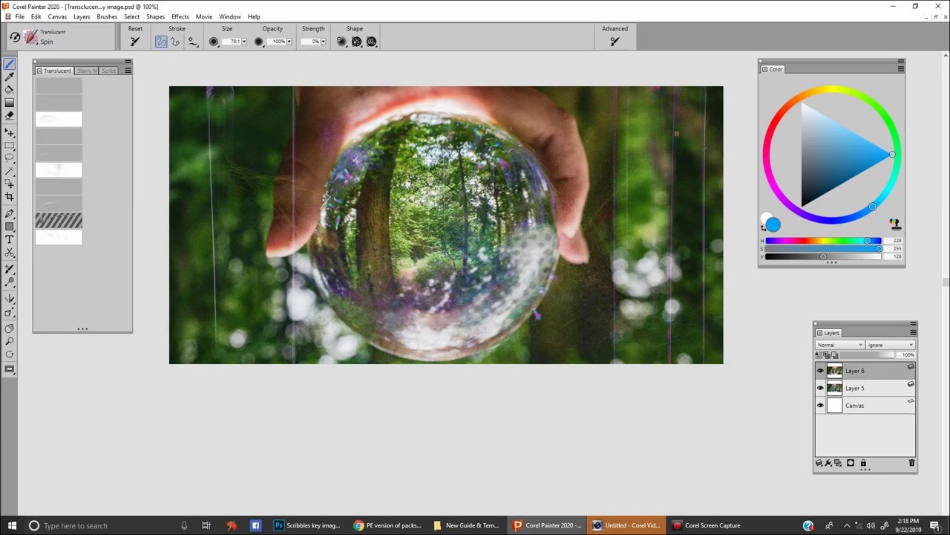
drag(678, 134, 443, 370)
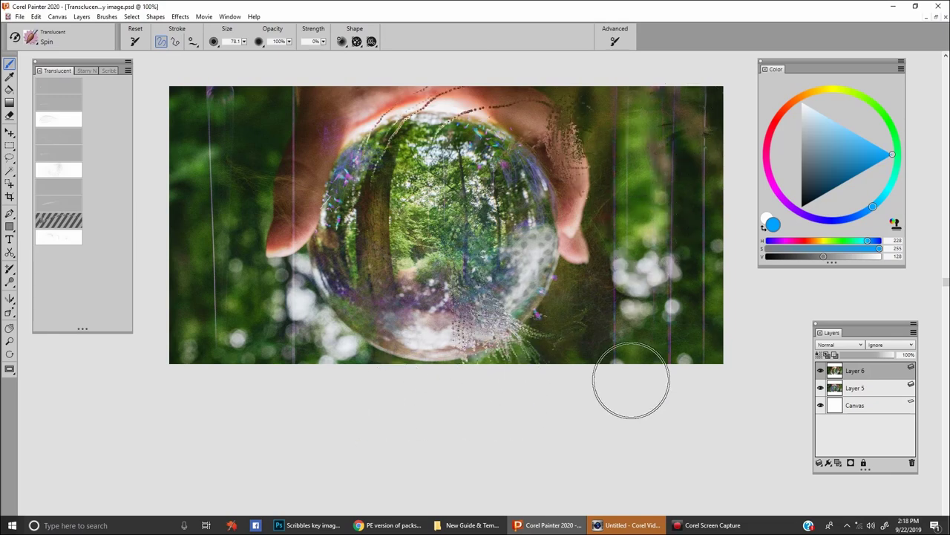
key(ctrl+z)
Add a new empty layer, and duplicate the entire content of Layer 6 onto its own layer
click(839, 462)
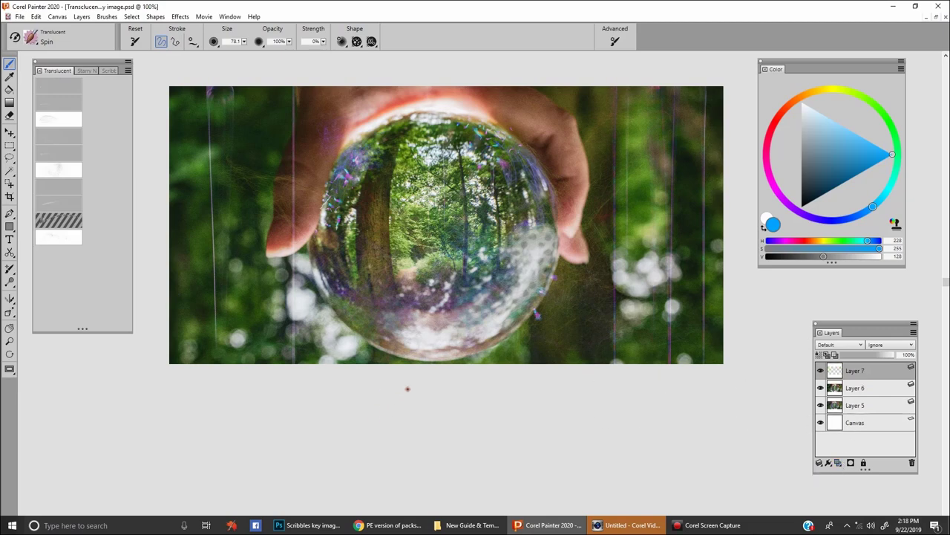
click(835, 383)
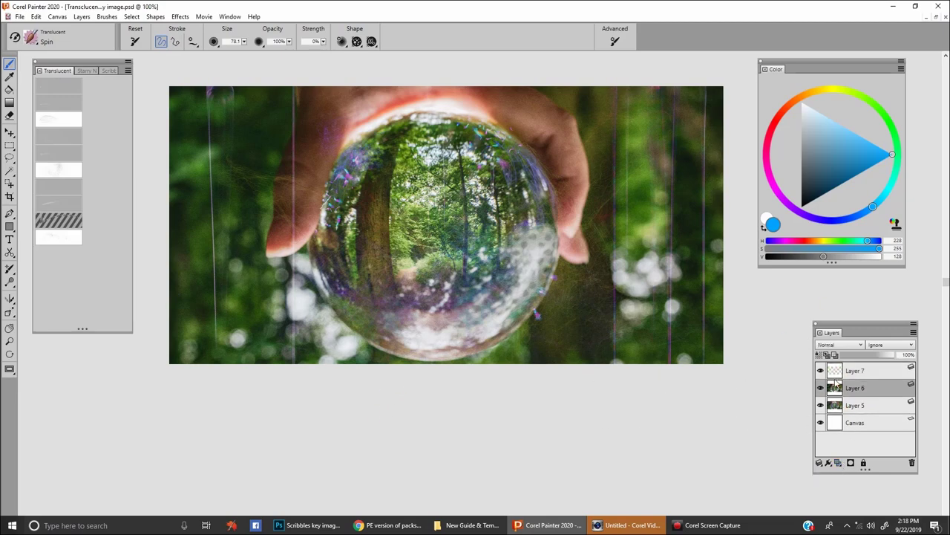
key(ctrl+a)
key(ctrl+c)
key(ctrl+v)
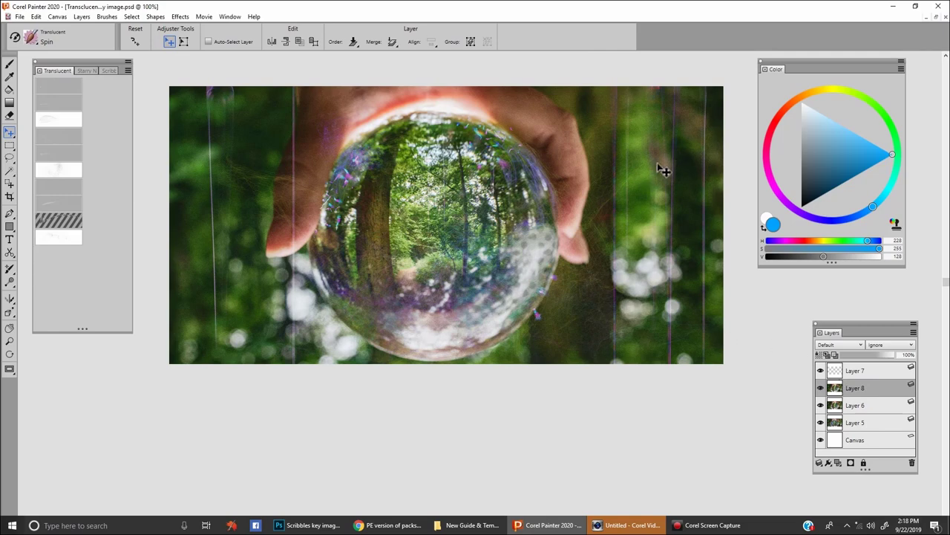
Smear the duplicated photo with the Spin brush across the right fingers and forest and from the thumb along the ball's lower left rim
key(b)
mouse_move(667, 168)
mouse_down()
mouse_move(688, 139)
mouse_move(364, 411)
mouse_move(501, 241)
mouse_up()
key(ctrl+z)
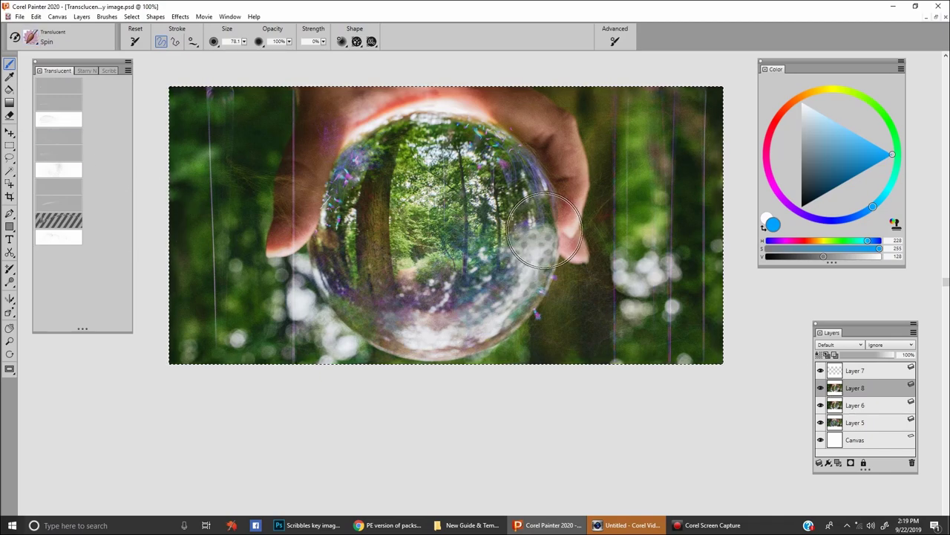
mouse_move(545, 230)
mouse_down()
mouse_move(542, 223)
mouse_move(550, 282)
mouse_move(599, 167)
mouse_up()
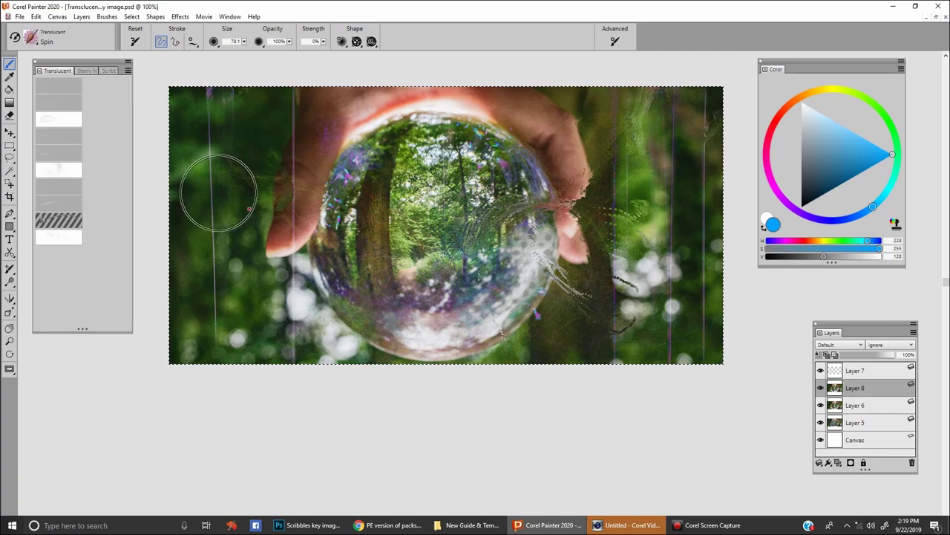
drag(299, 241, 379, 325)
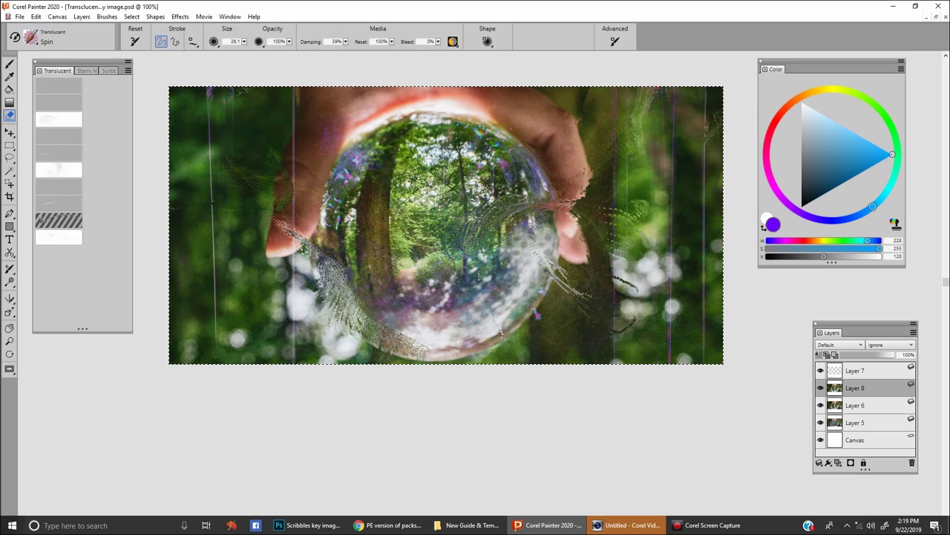
Erase the Spin smears inside the ball's right side and along its lower-left rim with the Block Eraser, and lower Layer 8's opacity to 74%
click(31, 37)
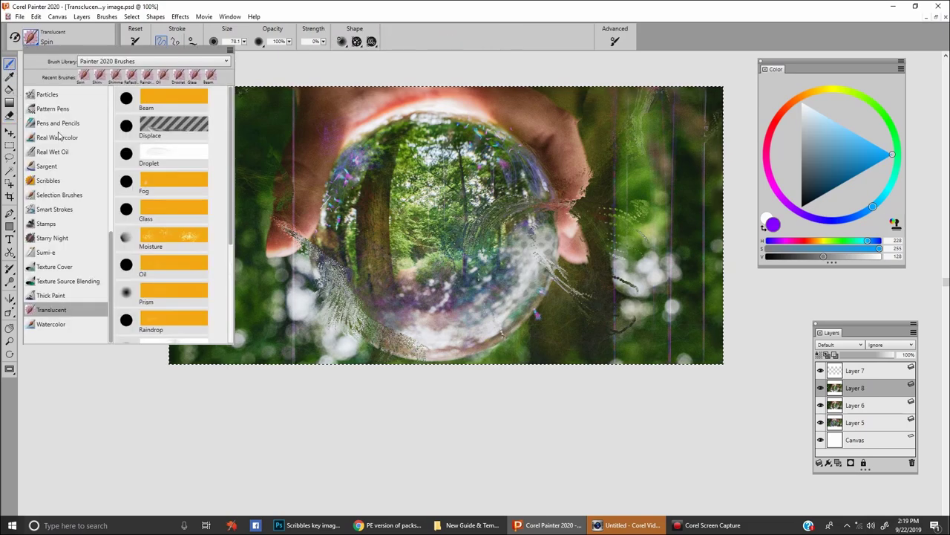
drag(112, 243, 104, 162)
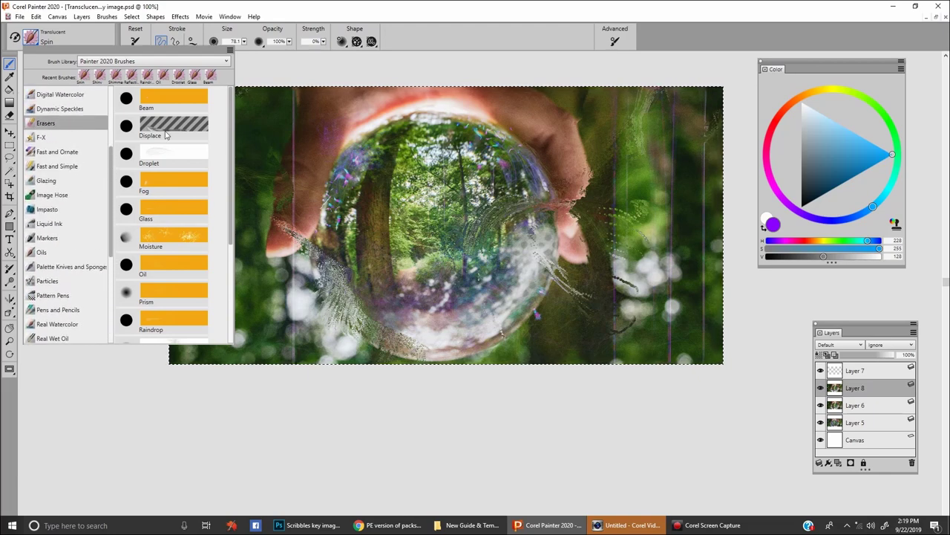
click(167, 133)
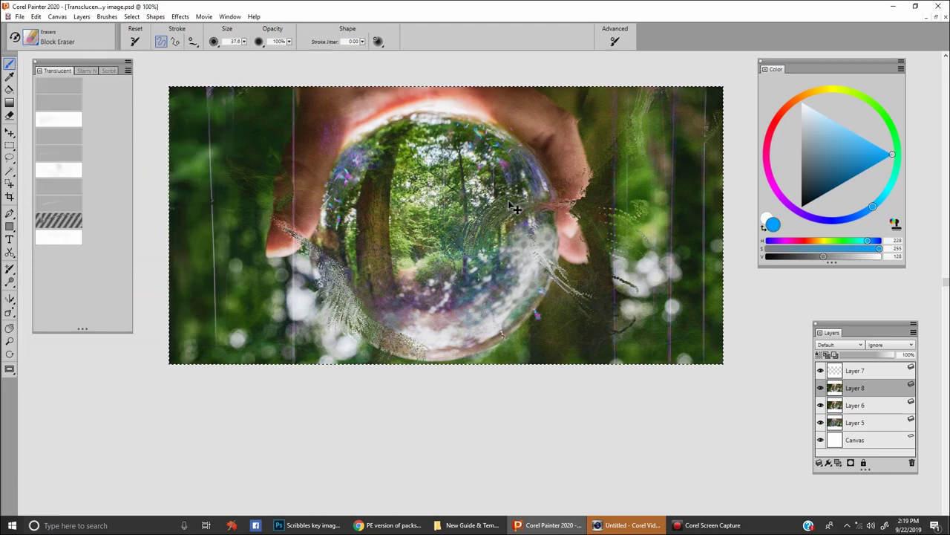
mouse_move(512, 205)
mouse_down()
mouse_move(453, 236)
mouse_move(541, 193)
mouse_move(528, 264)
mouse_up()
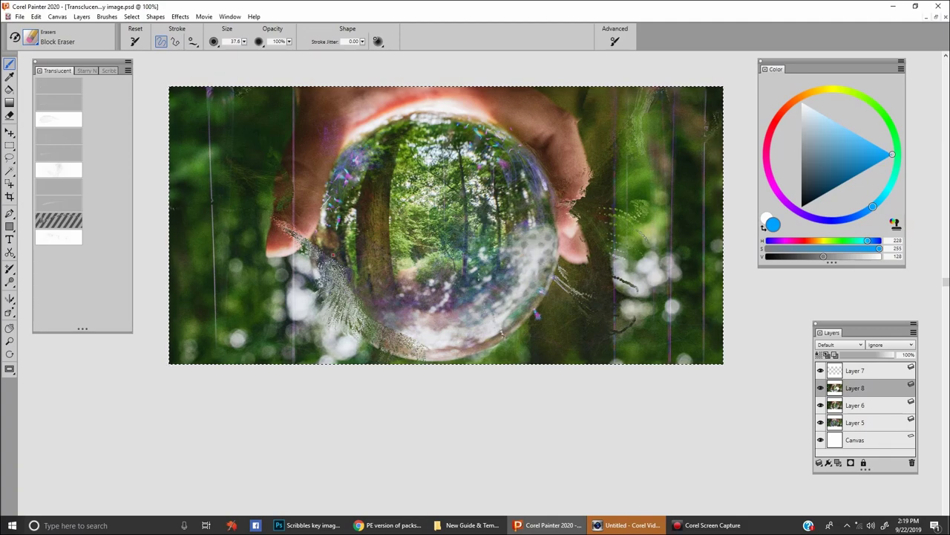
mouse_move(315, 249)
mouse_down()
mouse_move(349, 305)
mouse_move(414, 330)
mouse_move(312, 276)
mouse_move(349, 315)
mouse_up()
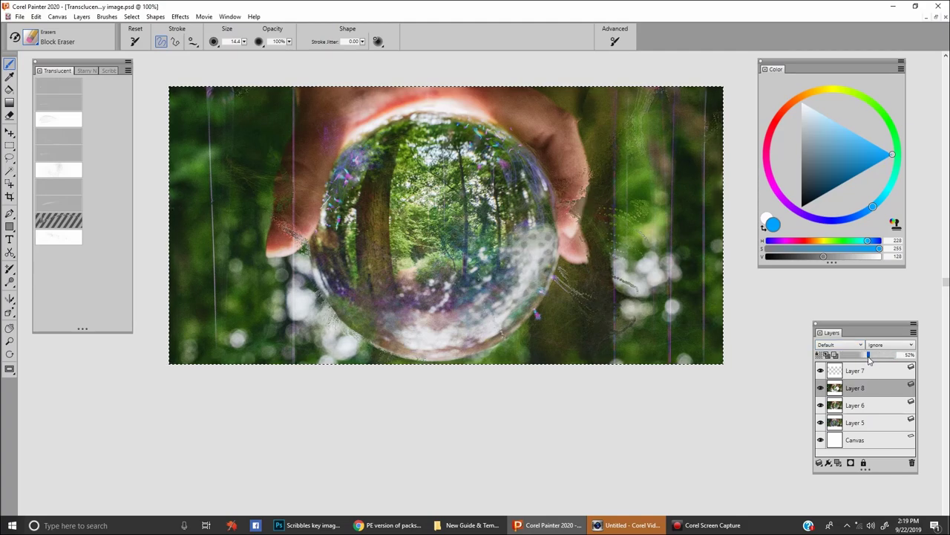
drag(869, 355, 886, 356)
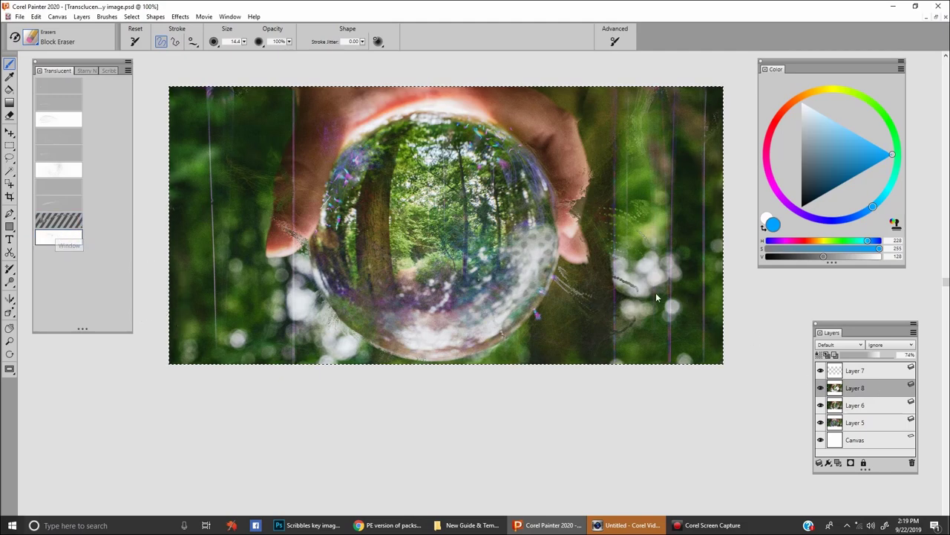
Add a new layer above Layer 8 and try a white Window brush stroke on the ball's lower-left area at size 57.4
click(840, 462)
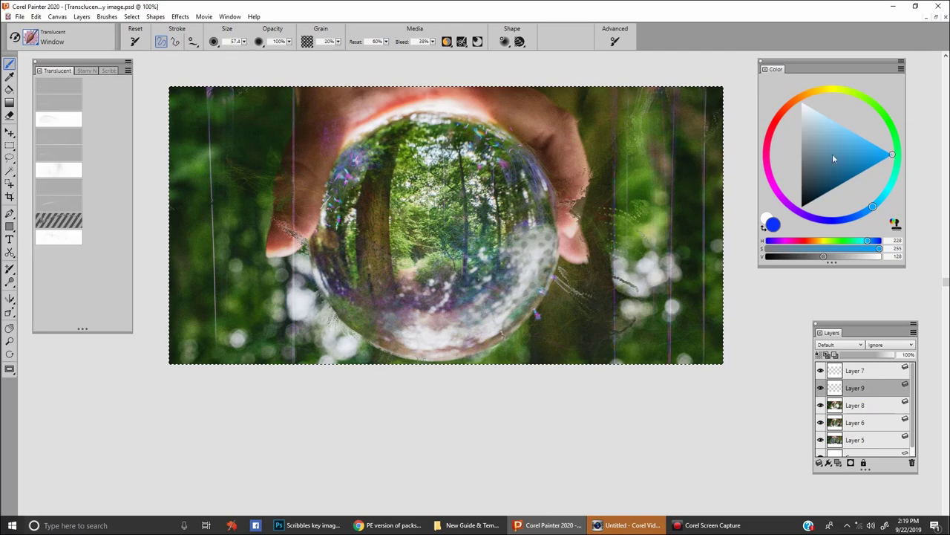
drag(833, 153, 790, 83)
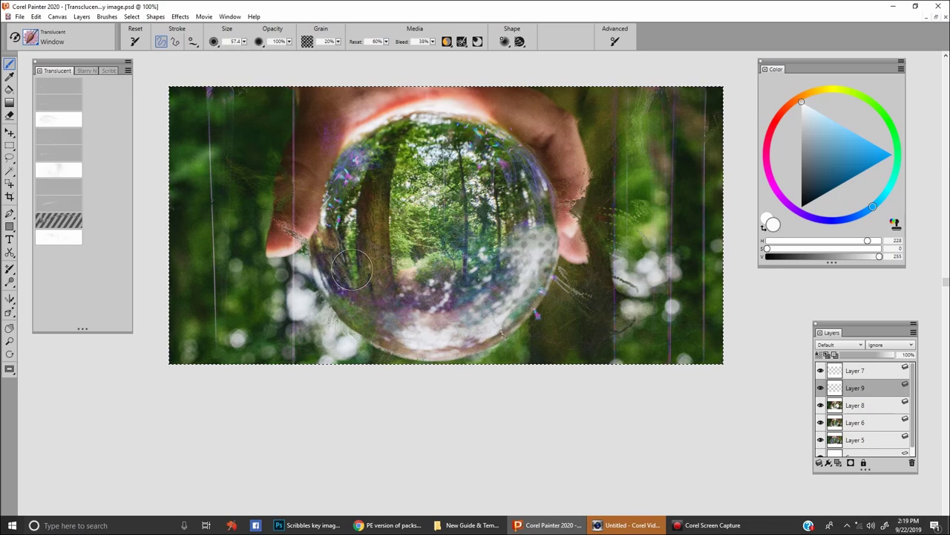
drag(348, 252, 380, 300)
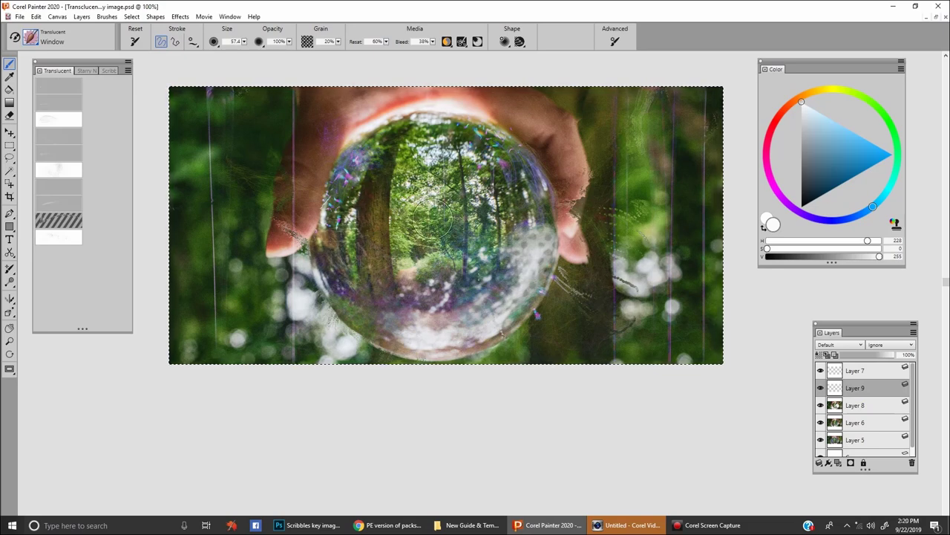
Paint bright blue-teal Window brush strokes across the crystal ball's lower-left interior, and undo the last stroke
click(875, 164)
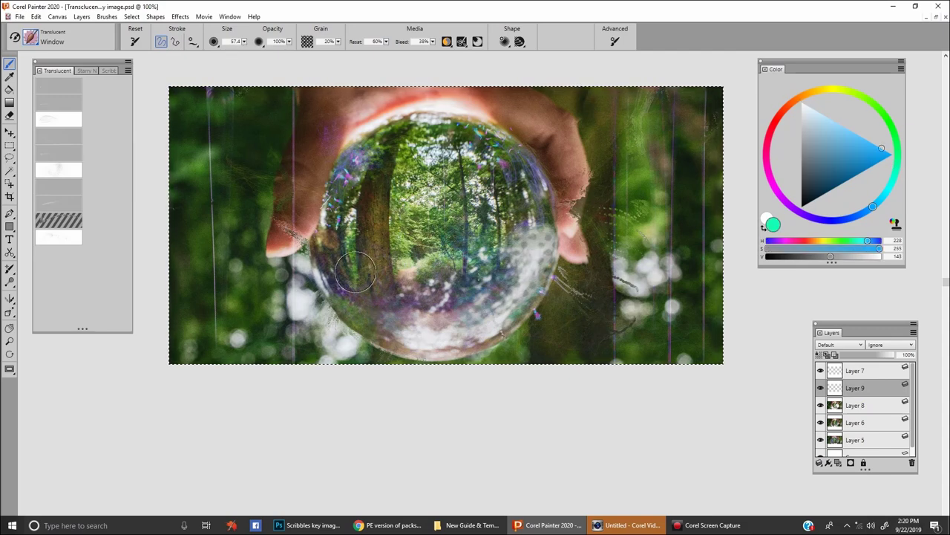
drag(354, 291, 382, 299)
drag(360, 260, 394, 292)
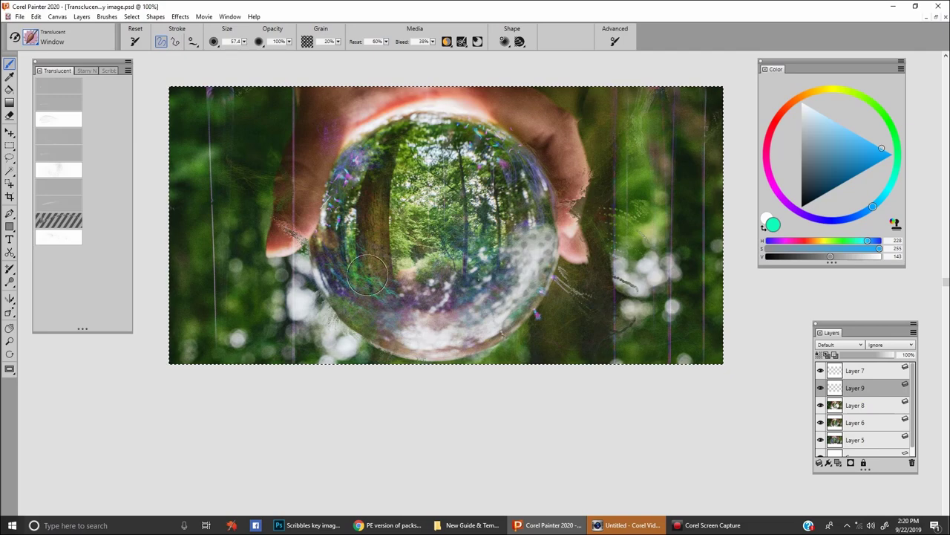
key(ctrl+z)
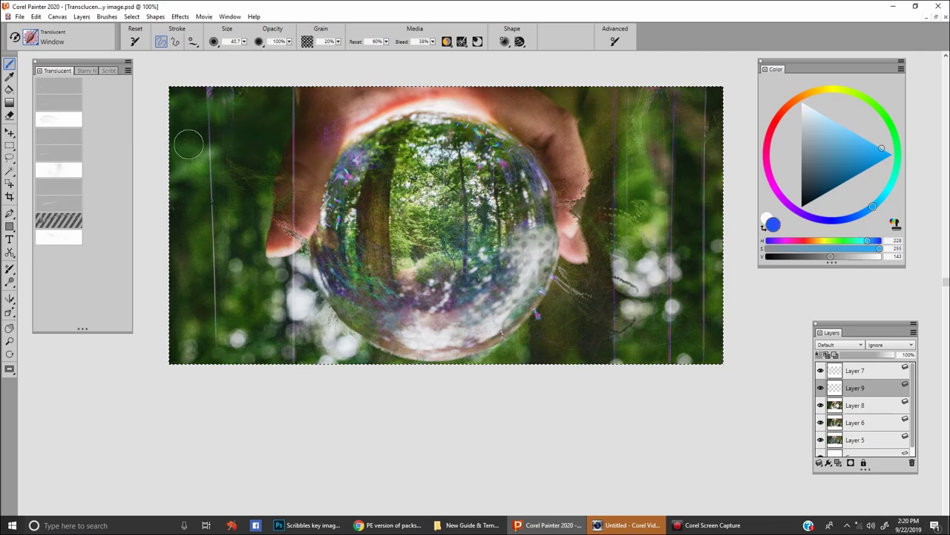
Paint Window brush texture over the dark forest and fingers at the photo's upper left, enlarging the brush to 94 and then shrinking it for finer marks
key(bracketright)
key(bracketright)
key(bracketright)
key(bracketright)
key(bracketright)
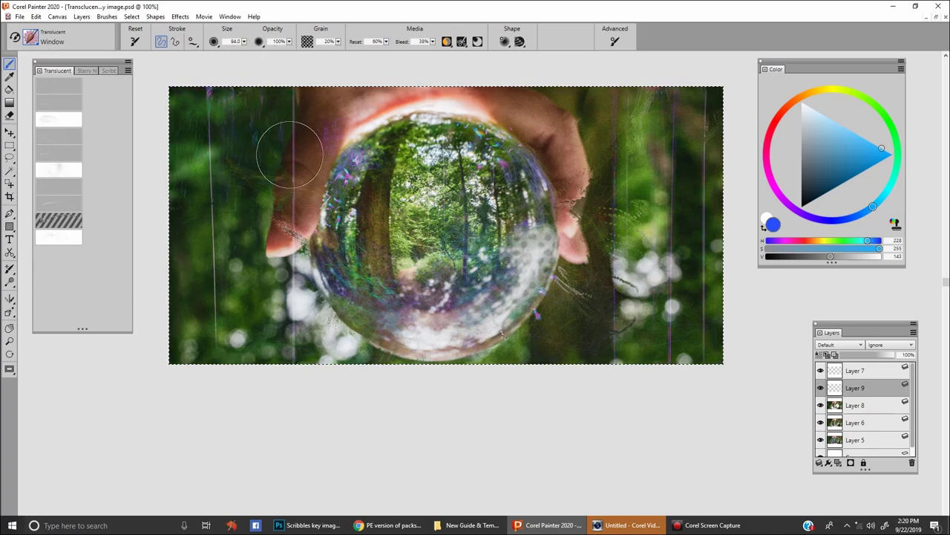
key([)
key([)
key([)
key([)
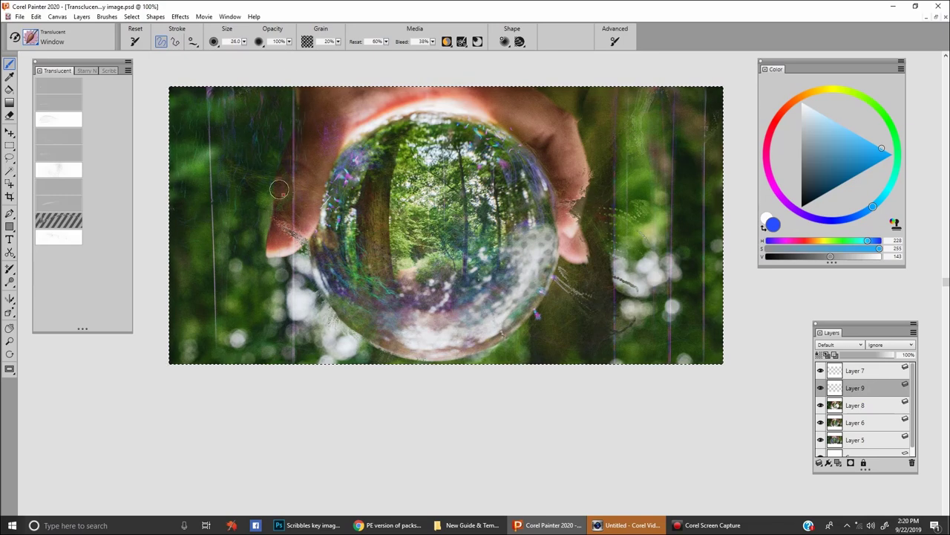